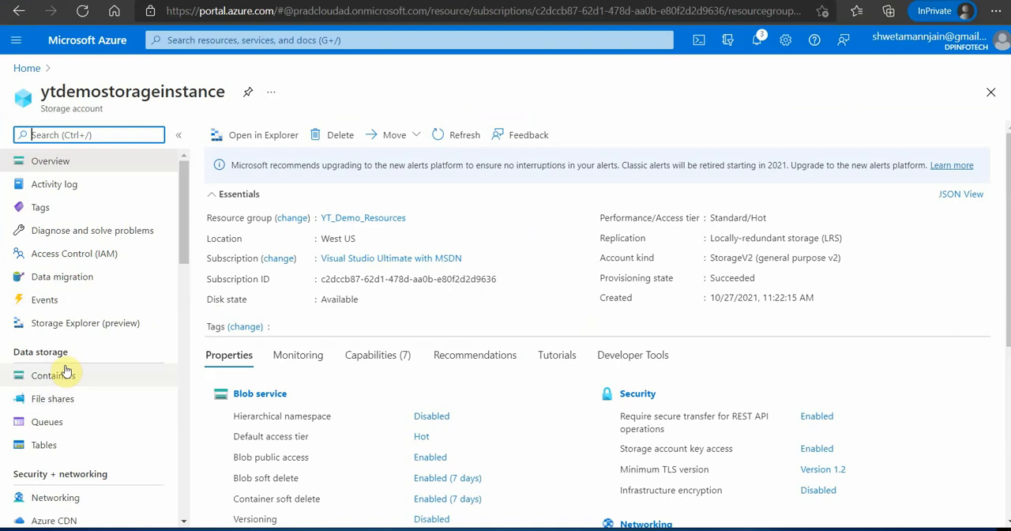
- Set the public access level of the images container to Container (anonymous read access for containers and blobs), then return to the portal home
click(65, 376)
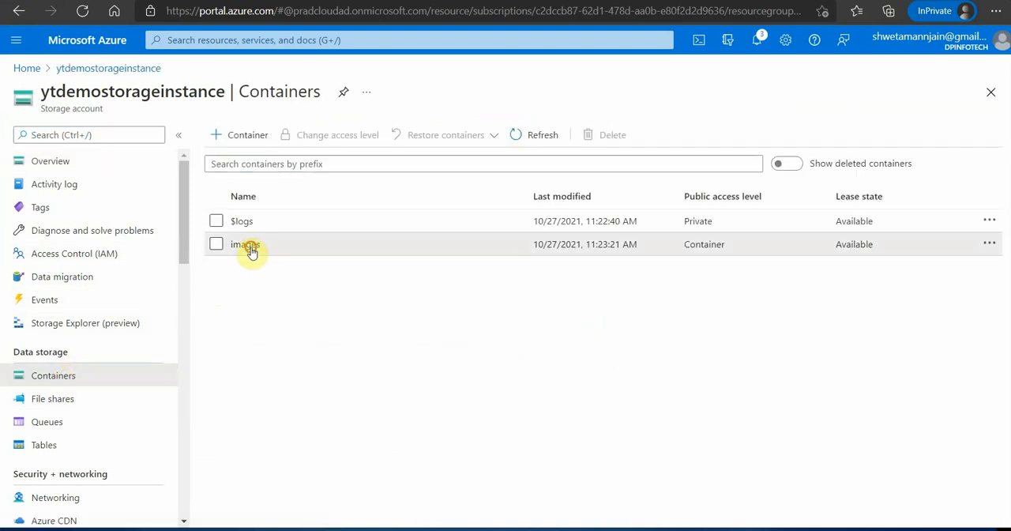
click(248, 246)
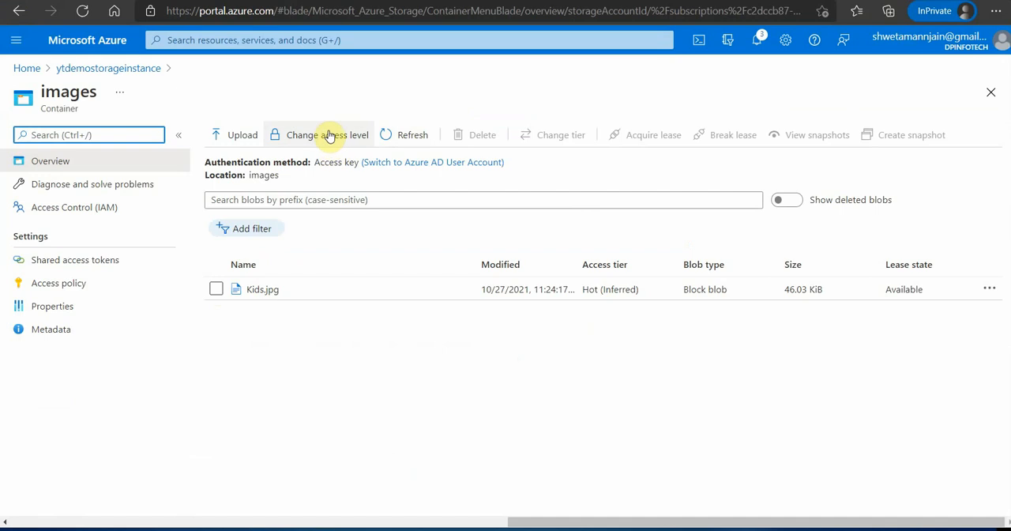
click(328, 135)
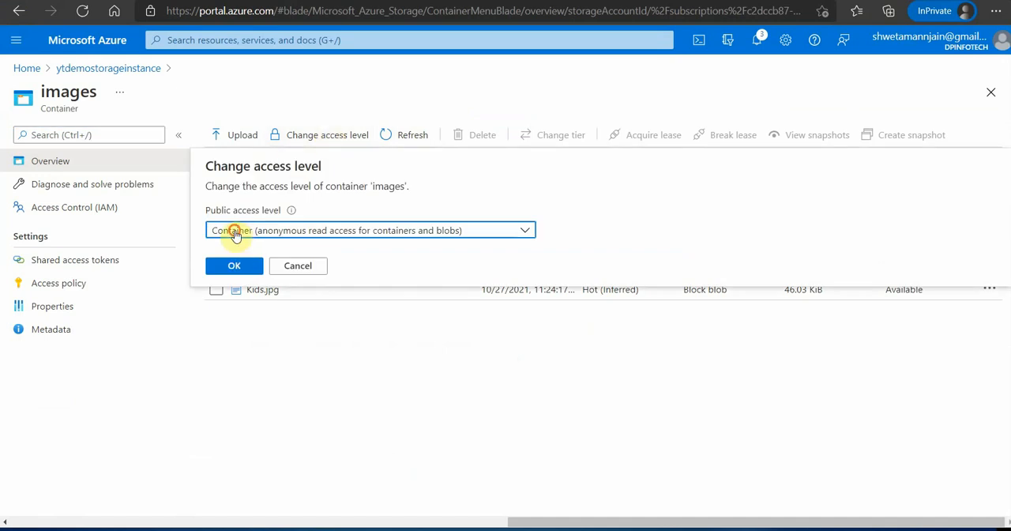
click(236, 235)
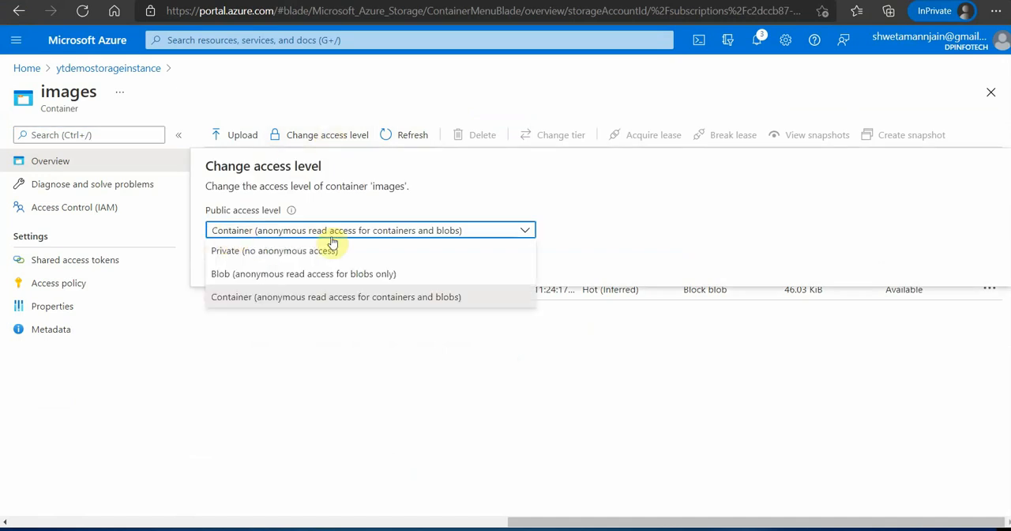
click(245, 307)
click(234, 266)
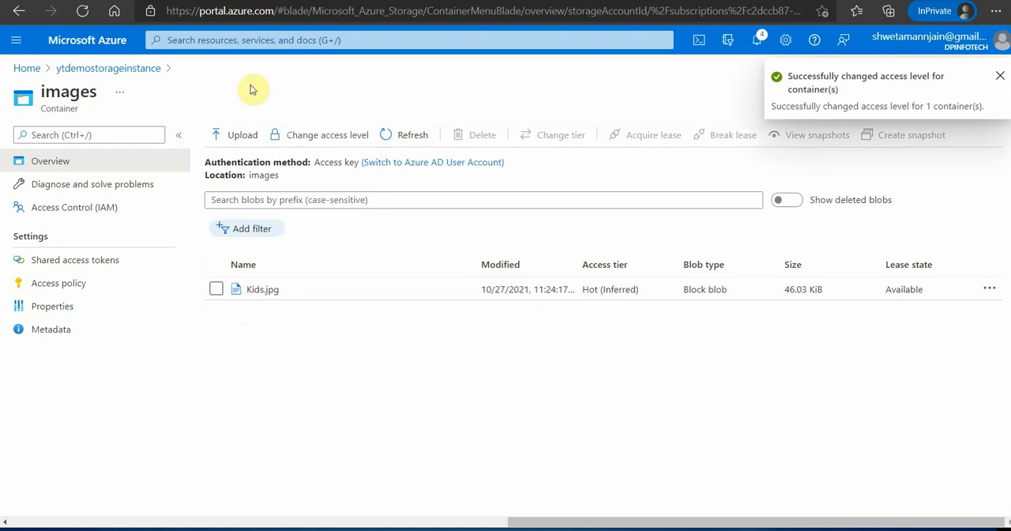
click(27, 69)
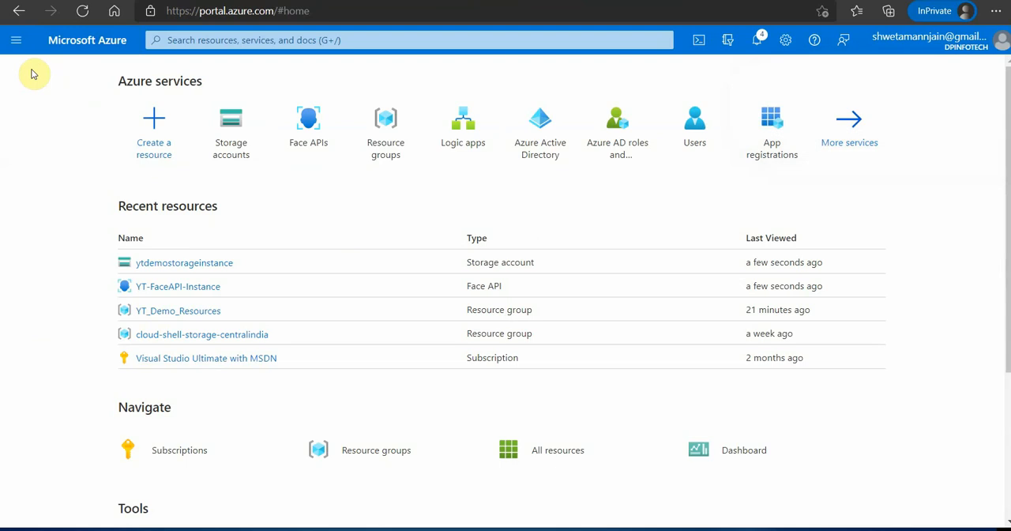
- Switch to OneDrive and examine the table columns of Results.xlsx in the Community_Talk folder, closing the workbook when done
click(146, 0)
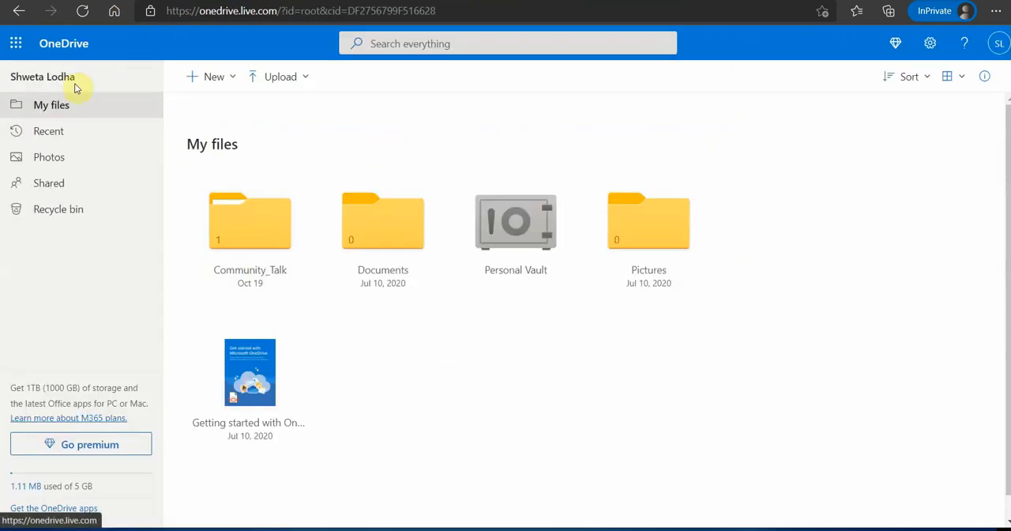
click(257, 238)
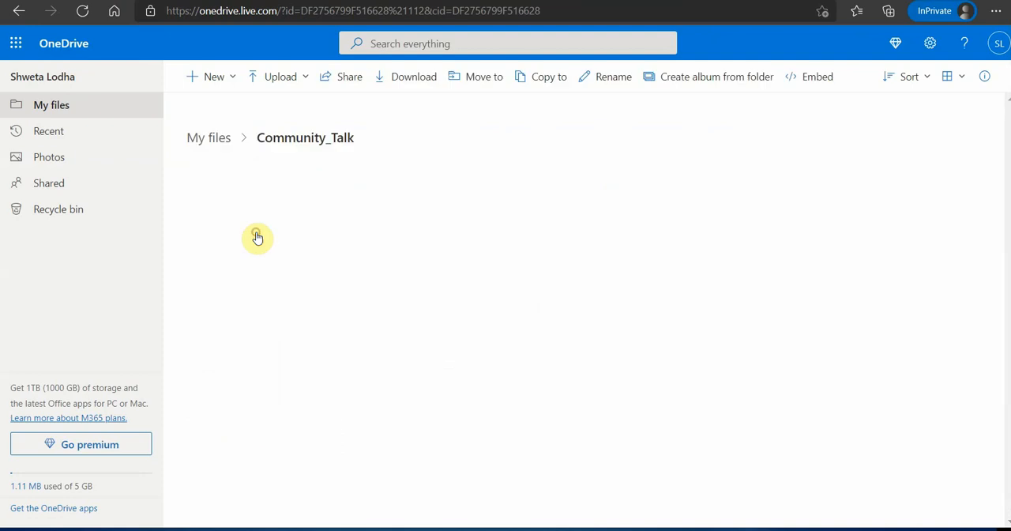
click(255, 204)
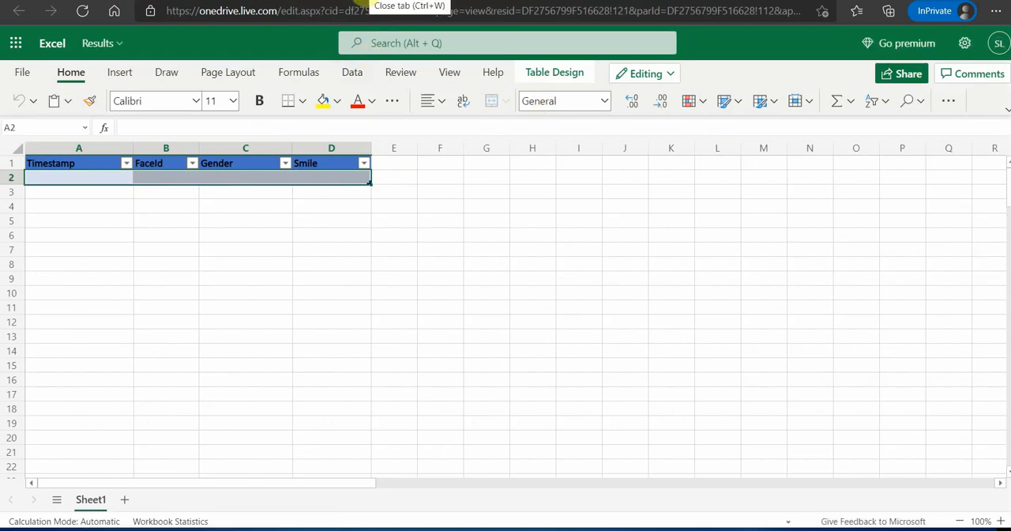
click(366, 1)
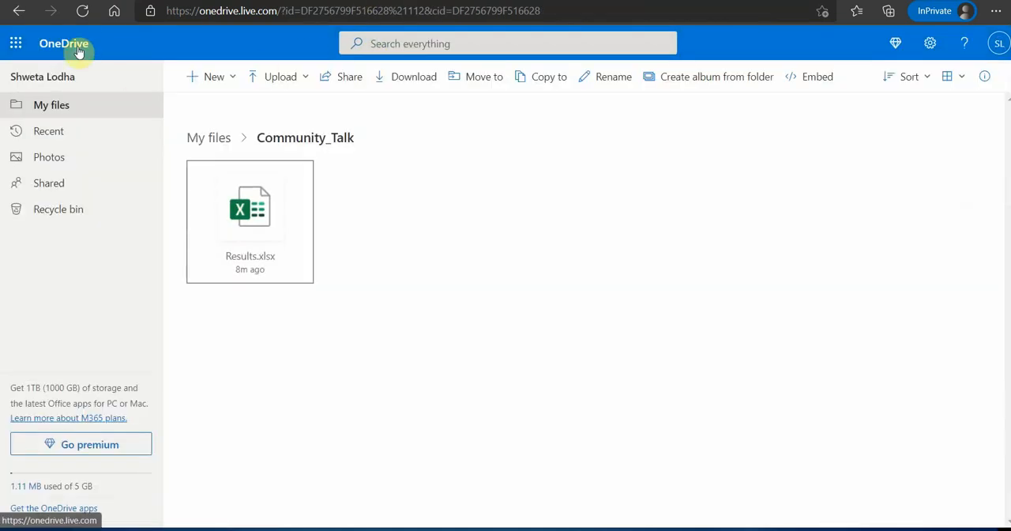
- In the Azure portal, start a new logic app in resource group YT_Demo_Resources with the Consumption type
click(282, 4)
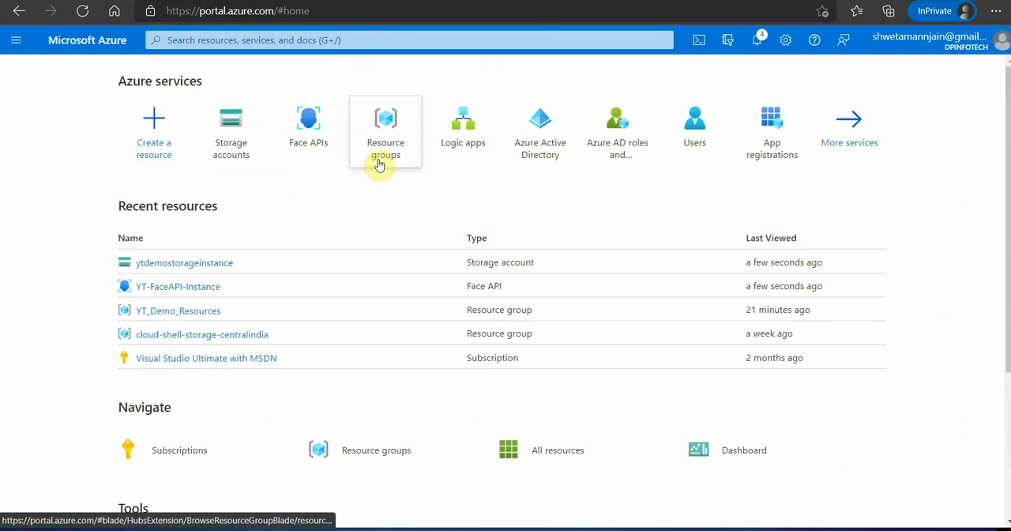
mouse_move(412, 163)
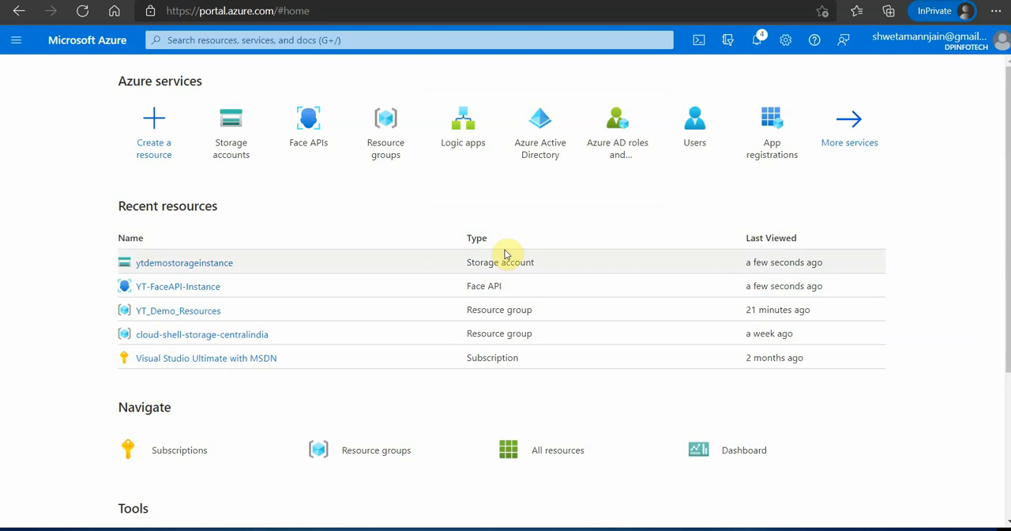
click(466, 131)
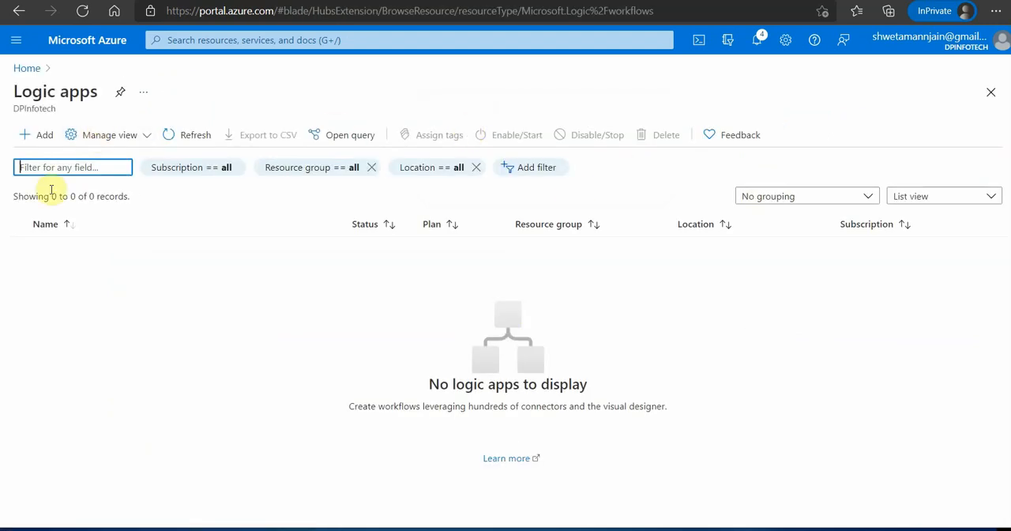
click(33, 134)
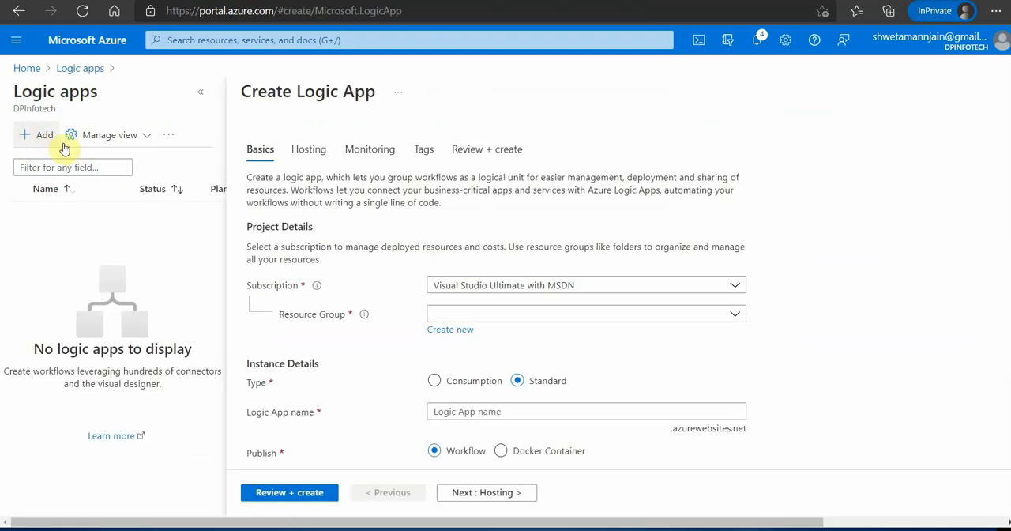
click(509, 316)
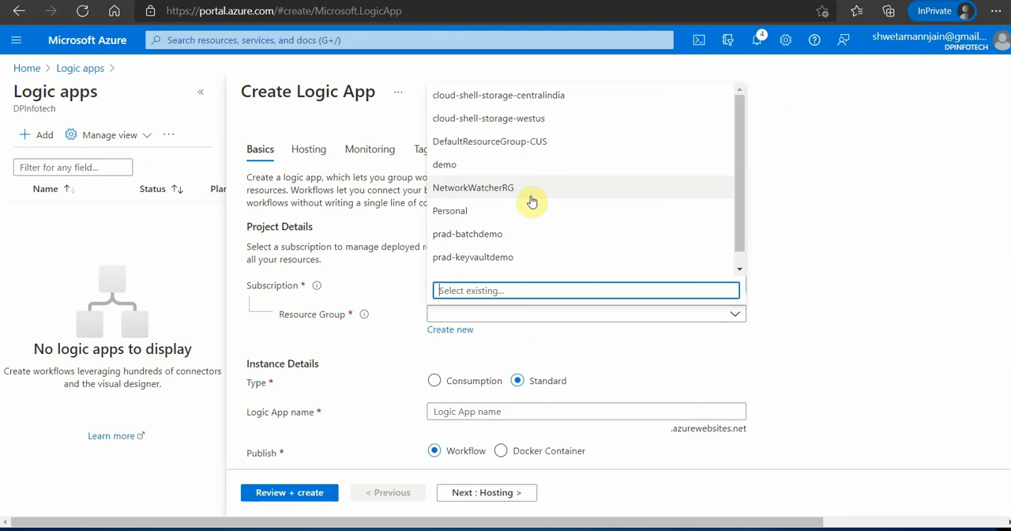
scroll(533, 201, down, 1)
click(505, 269)
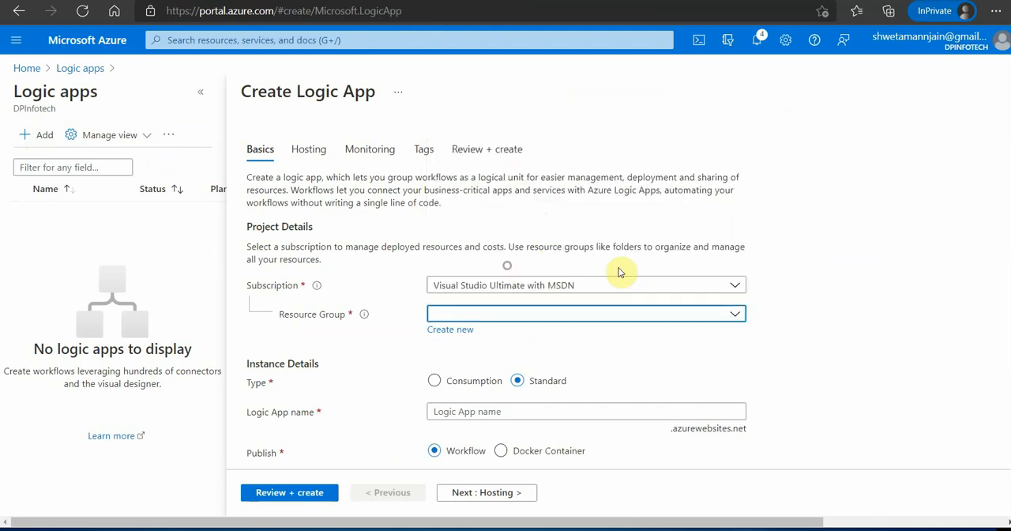
click(473, 329)
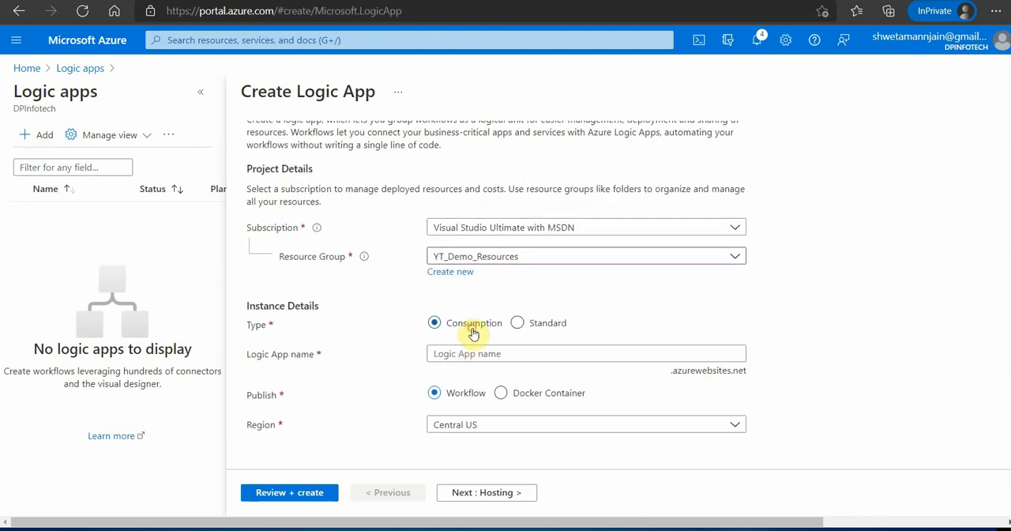
- Name the logic app YT_Demo_LogicApp, set its region to West US, and create it
click(471, 367)
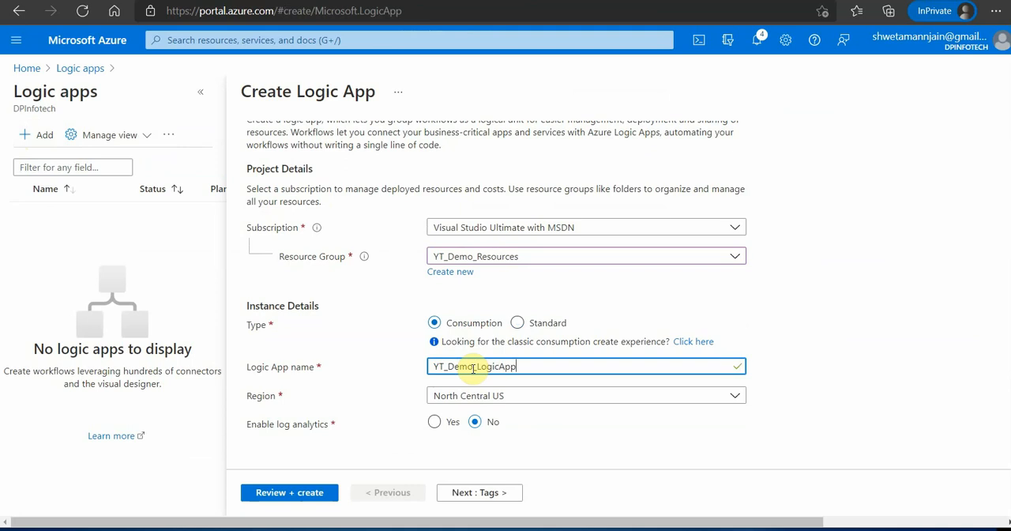
click(564, 397)
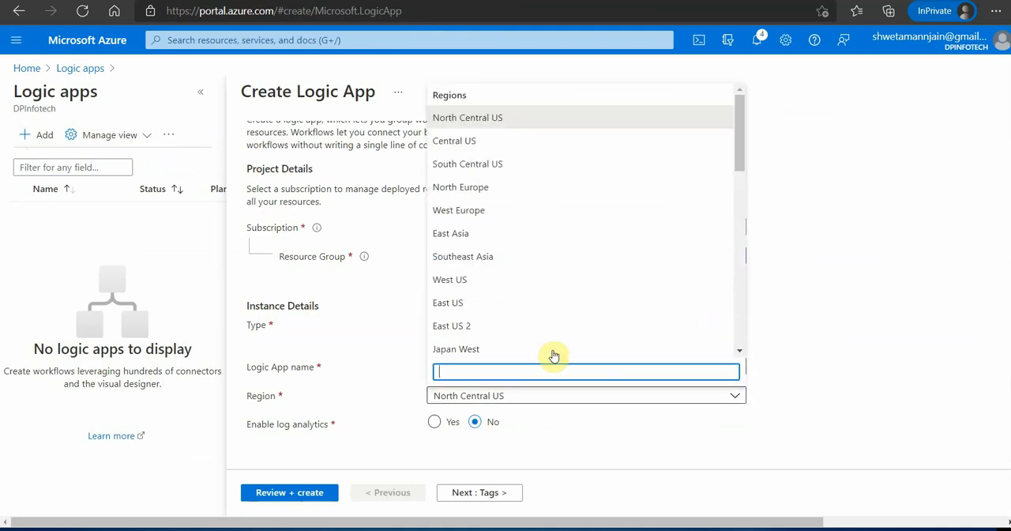
click(495, 281)
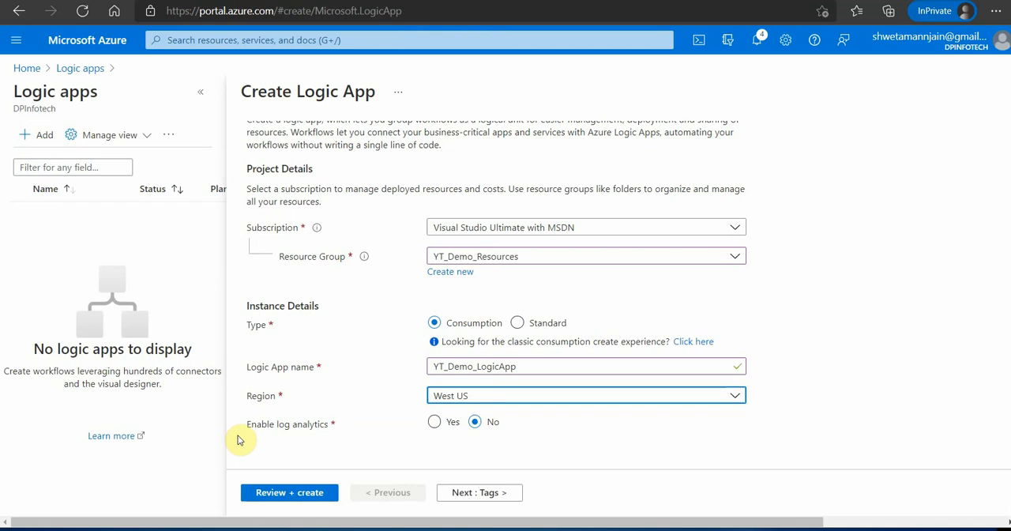
click(295, 494)
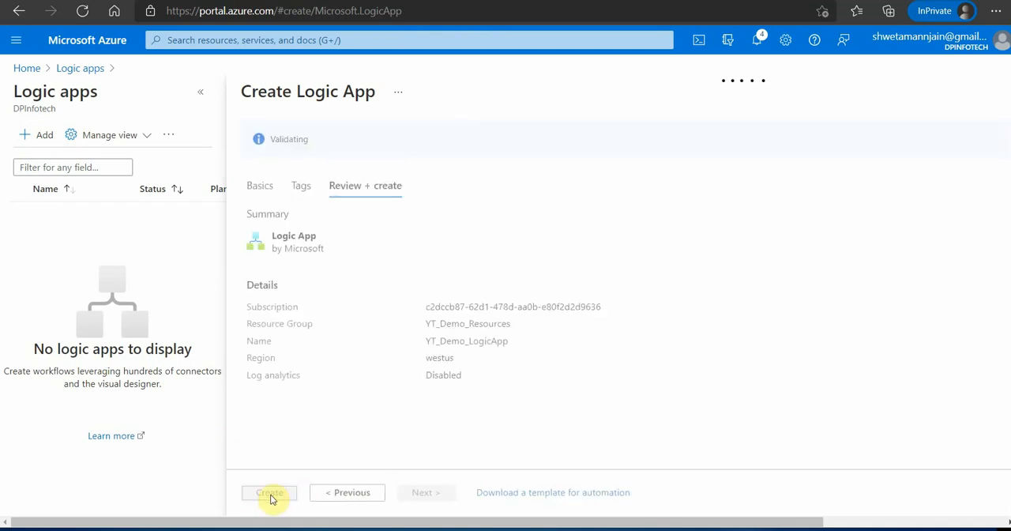
click(269, 493)
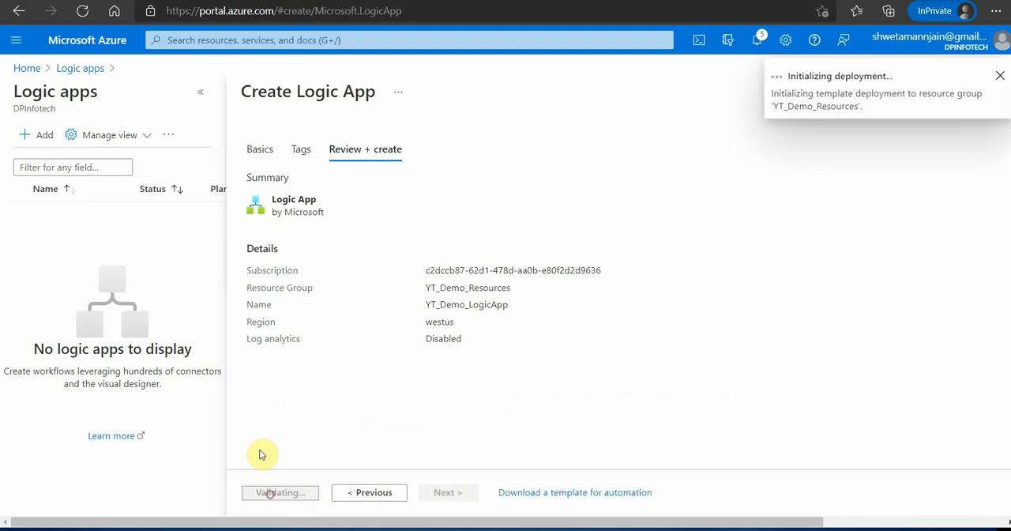
click(199, 93)
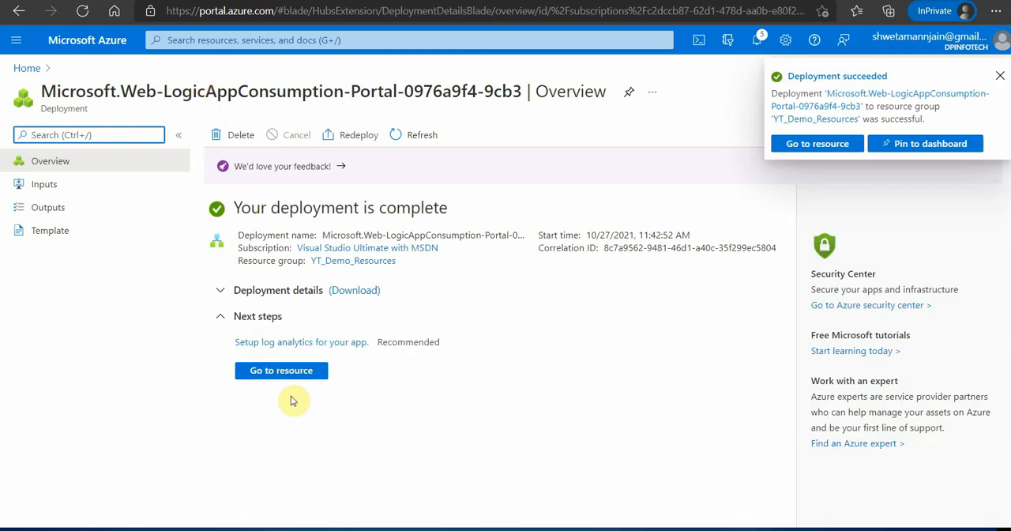
- Open the deployed logic app in the designer and start it from the Blank Logic App template
click(268, 371)
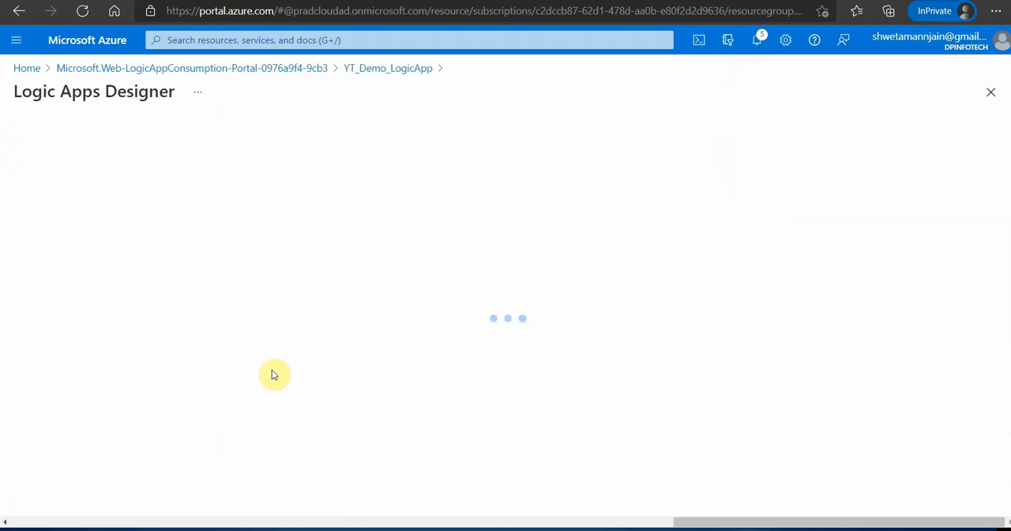
scroll(272, 373, down, 3)
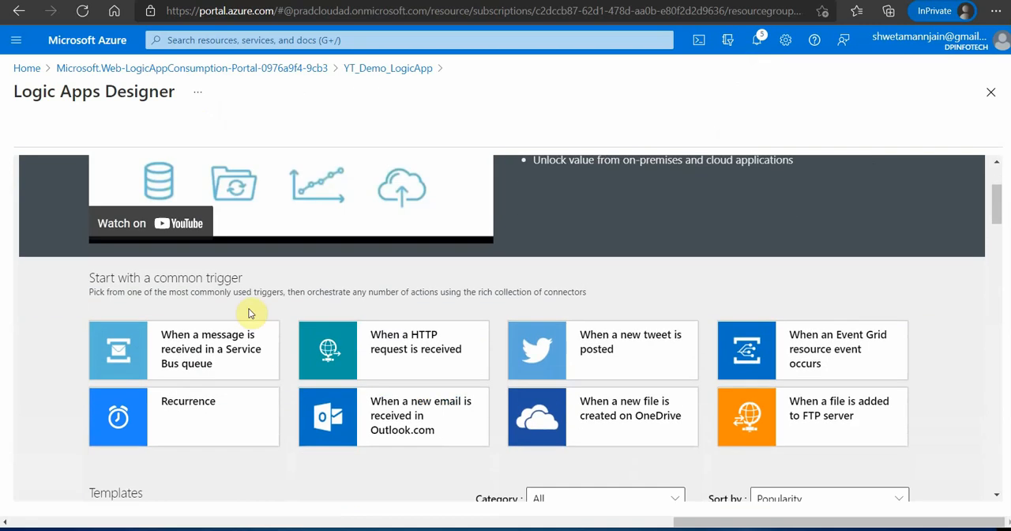
scroll(593, 323, down, 2)
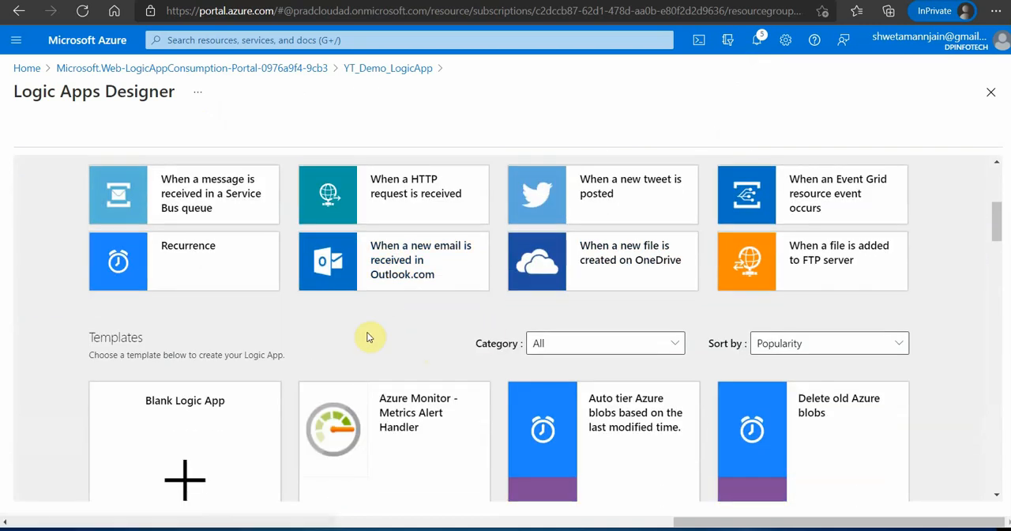
scroll(366, 338, down, 1)
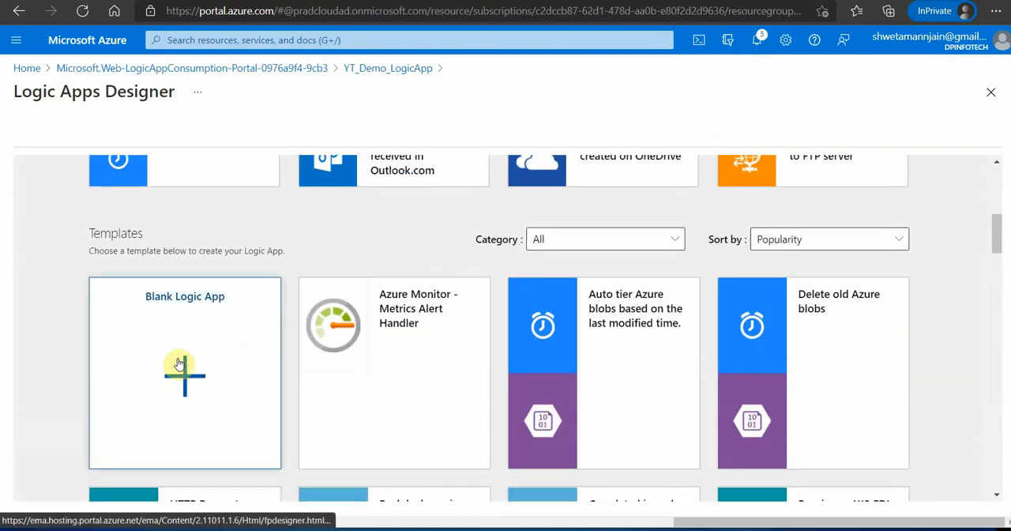
click(180, 362)
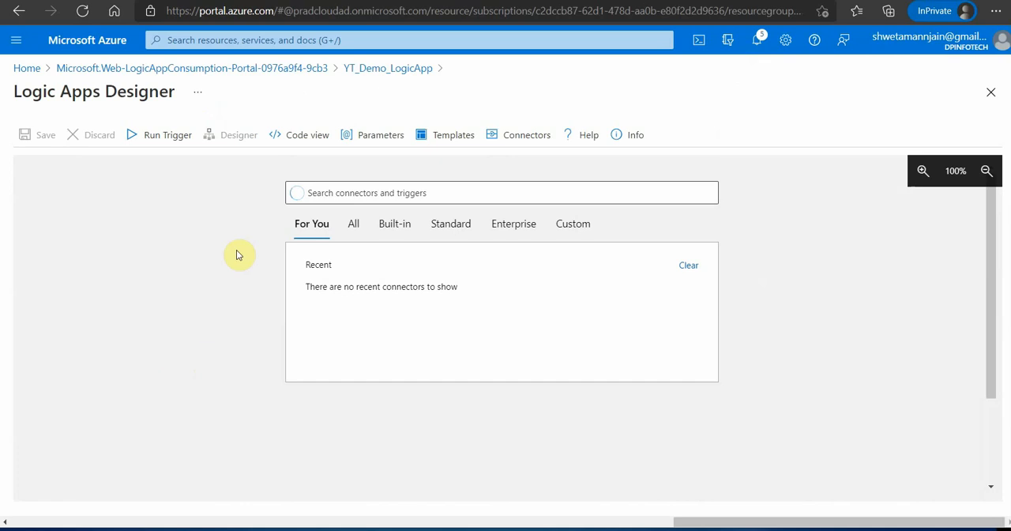
- Search the connectors for "azure blob storage" and add the trigger "When a blob is added or modified (properties only) (V2)"
click(435, 192)
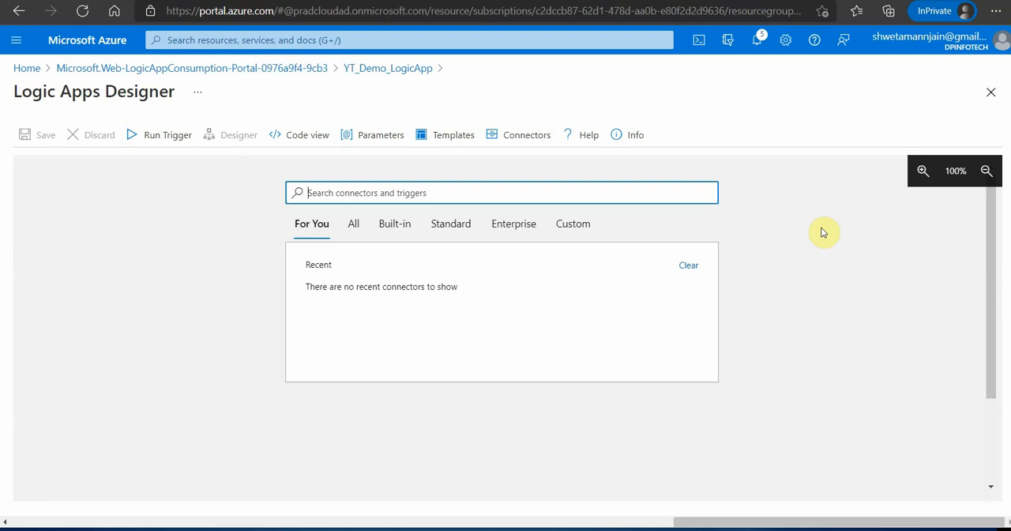
click(532, 192)
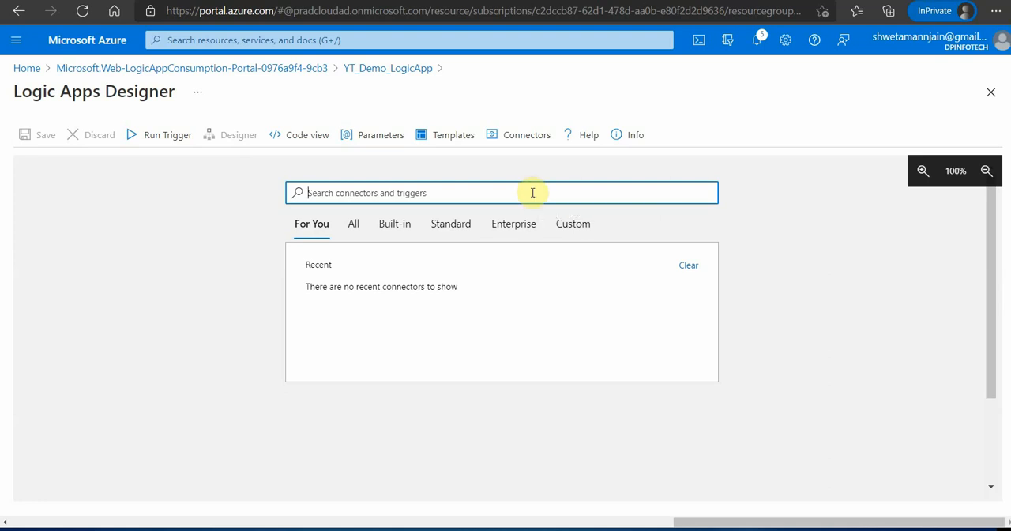
text(azure blob storage)
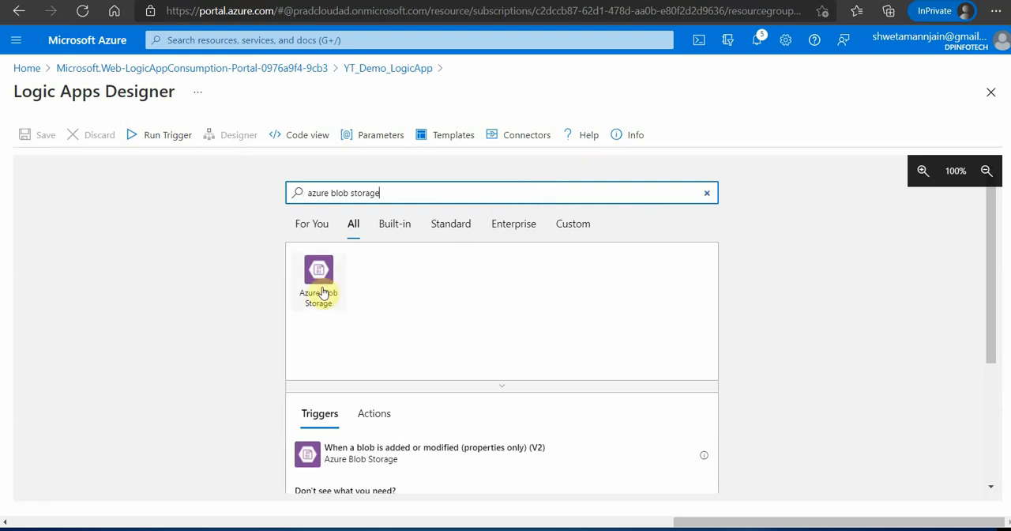
click(320, 286)
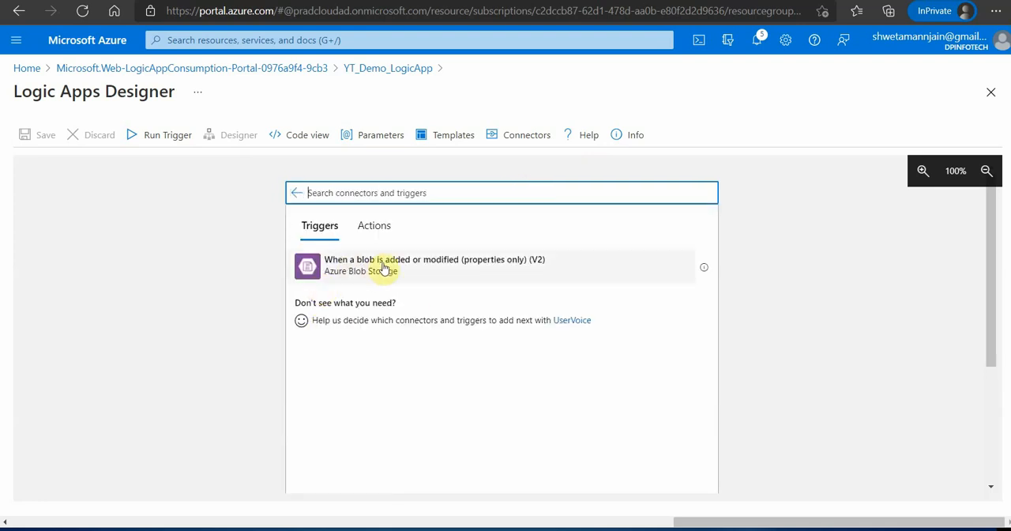
click(400, 270)
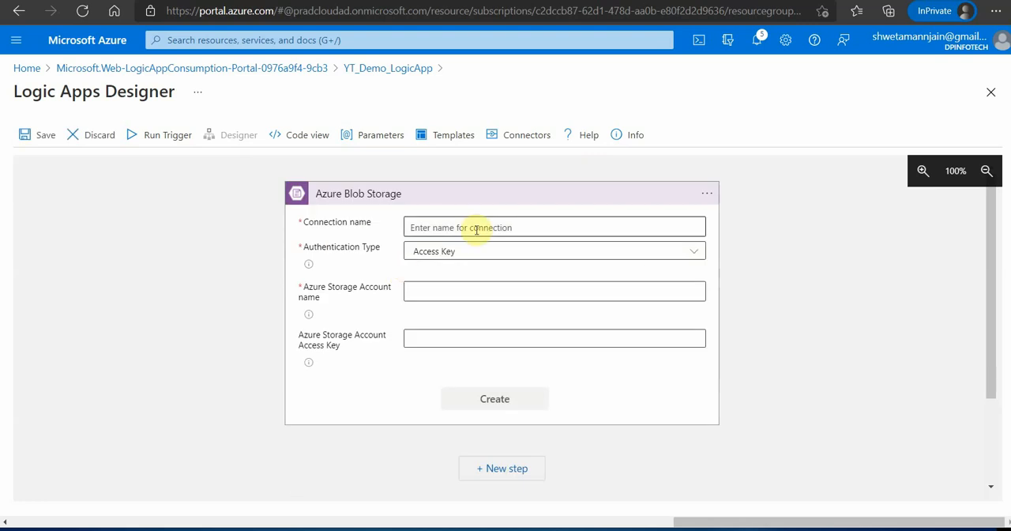
- Name the blob storage connection azureblobcon and fill in its storage account name with ytdemostorageinstance, copied from that storage account's overview page
click(477, 229)
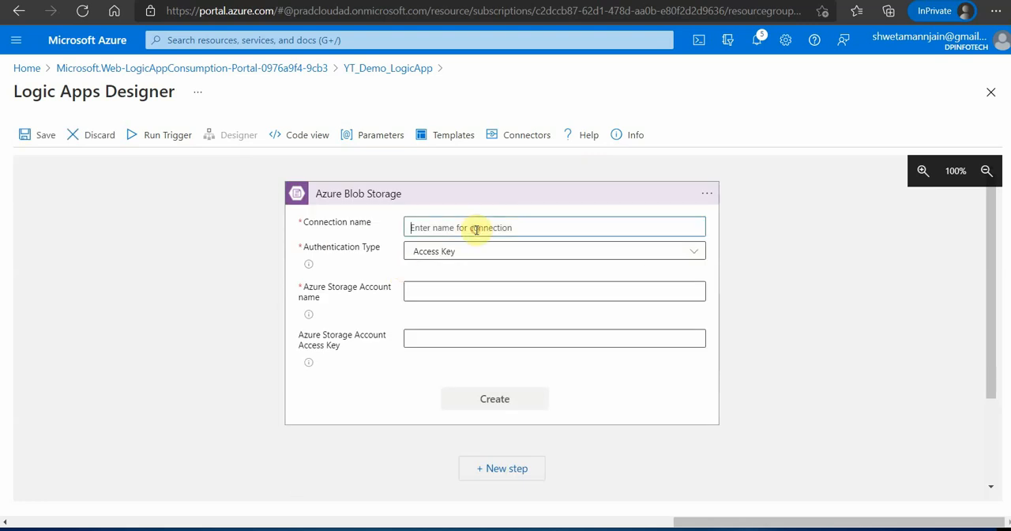
text(azure.com/#home)
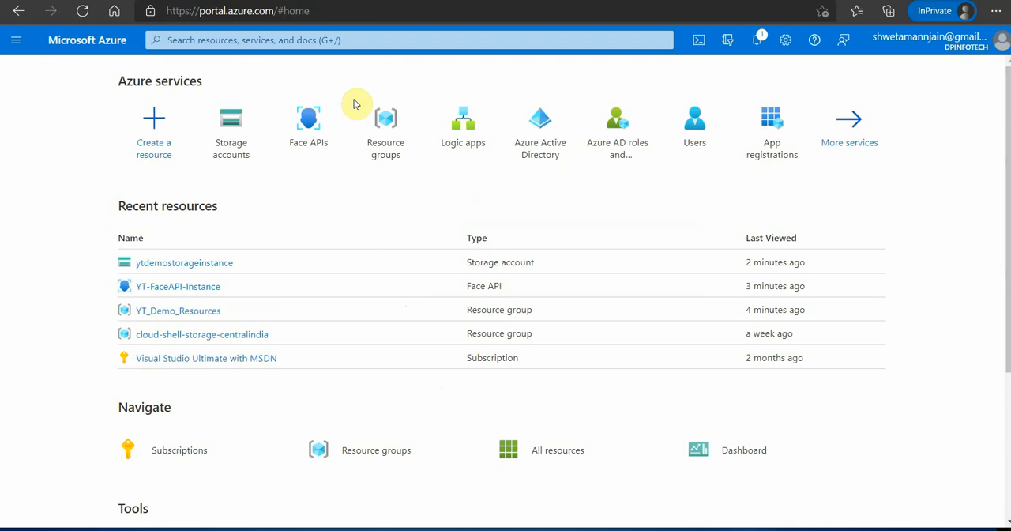
click(227, 128)
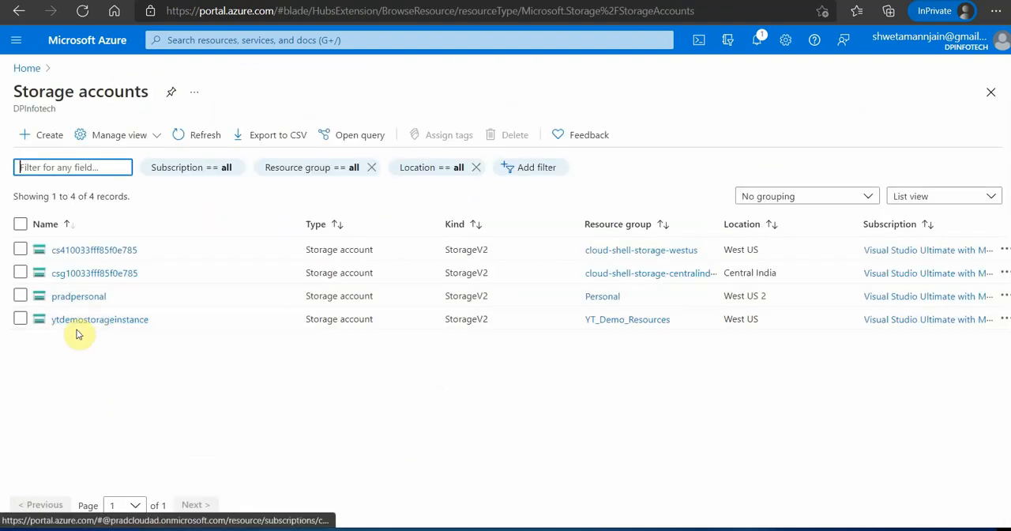
click(93, 324)
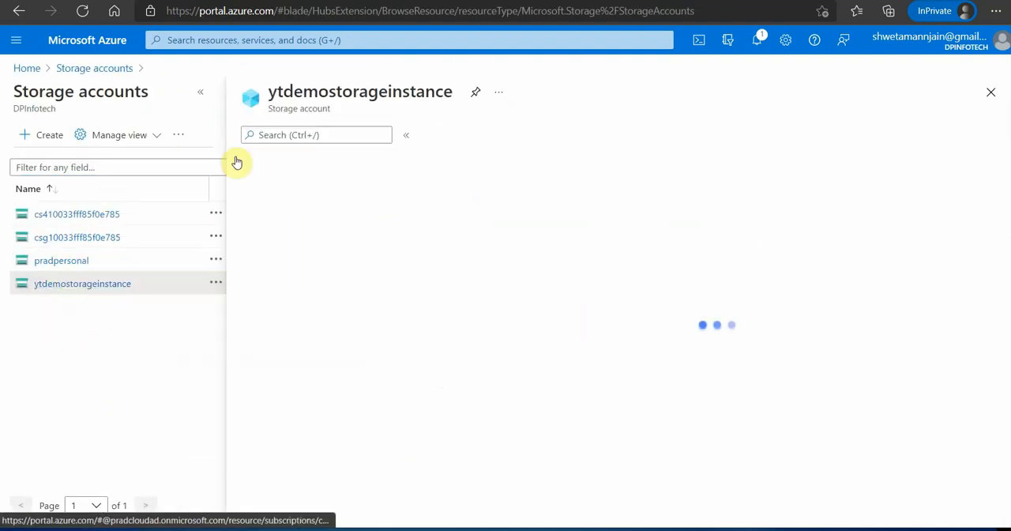
click(201, 92)
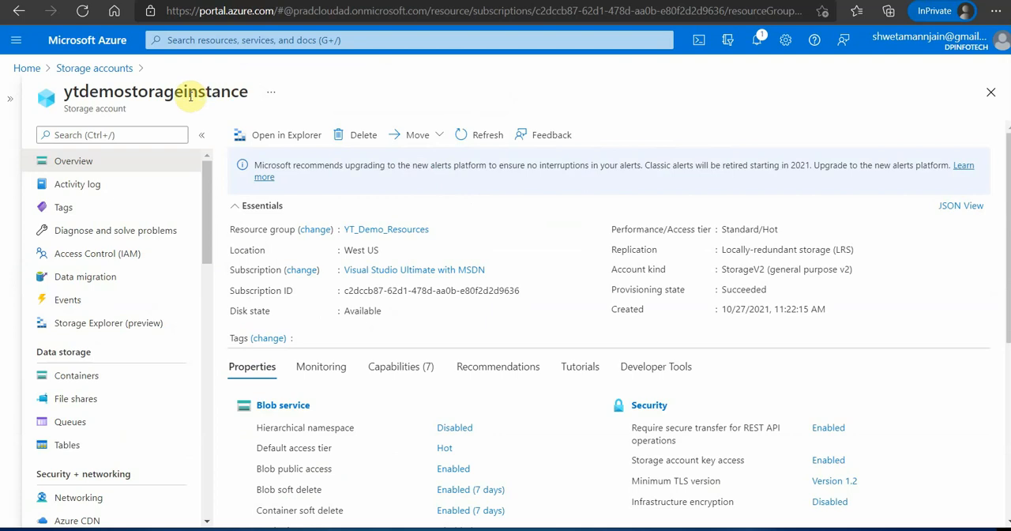
double_click(190, 90)
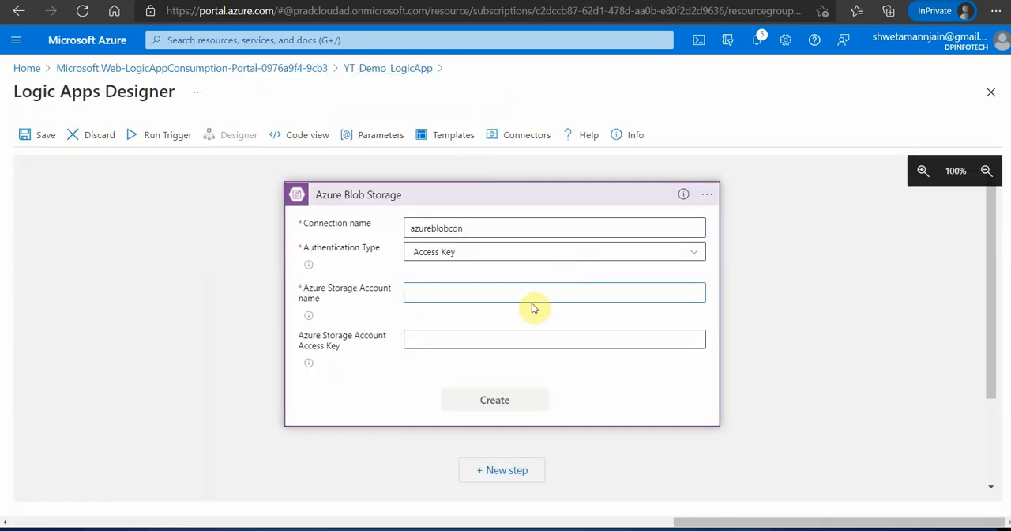
key(ctrl+v)
- Copy the key1 access key of ytdemostorageinstance, paste it as the connection's storage account access key, and create the connection
click(493, 337)
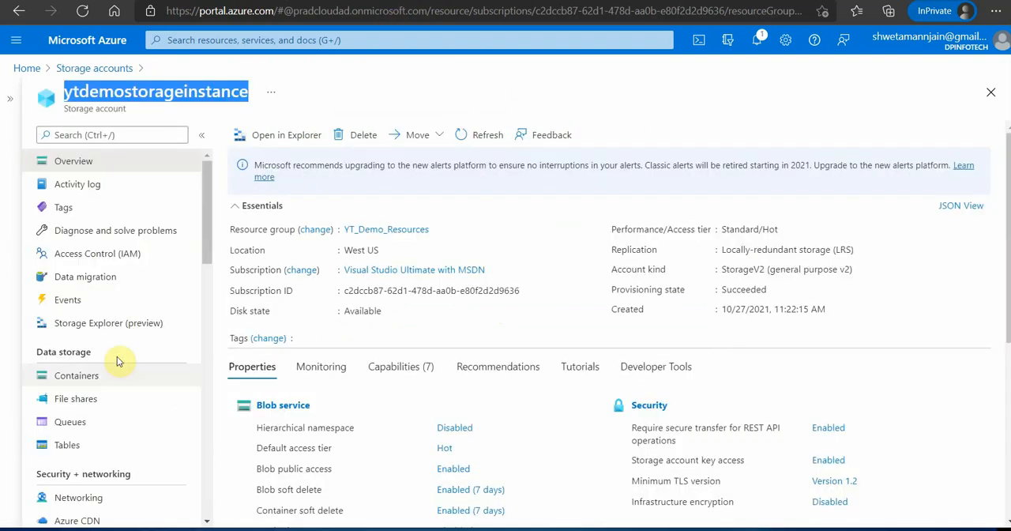
scroll(107, 365, down, 3)
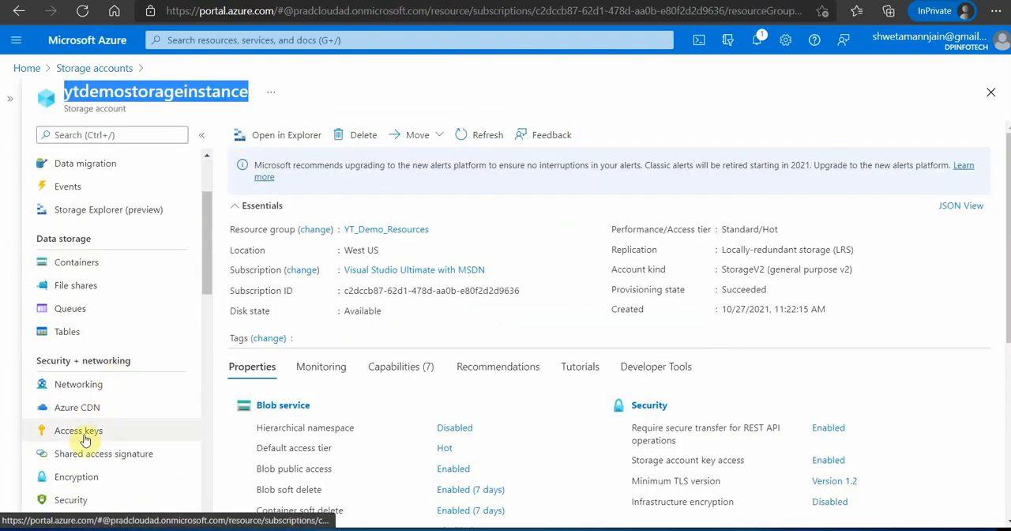
click(81, 432)
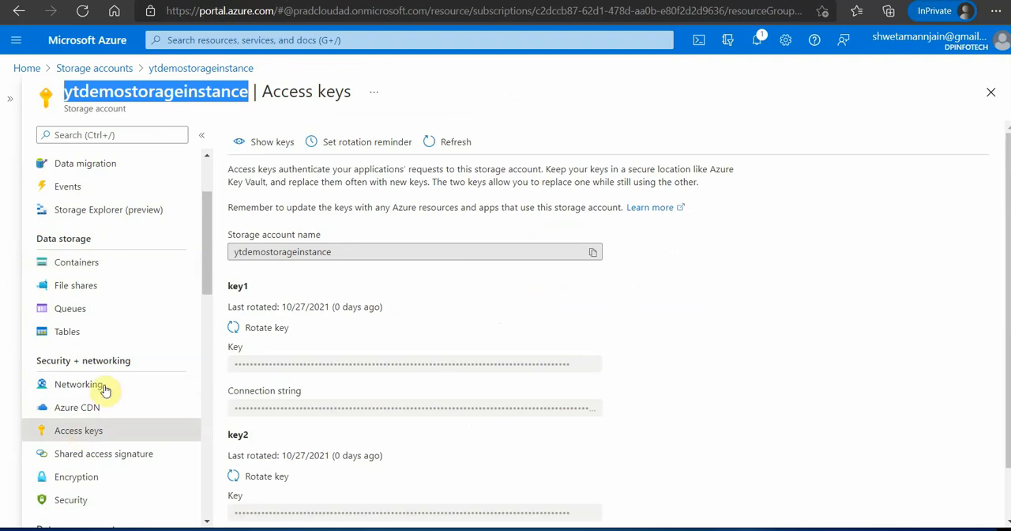
click(263, 142)
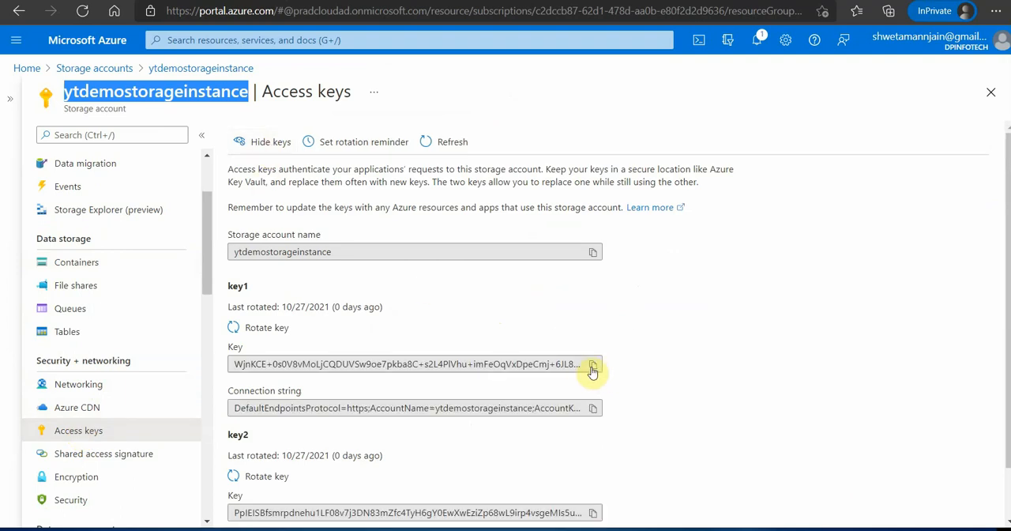
click(592, 368)
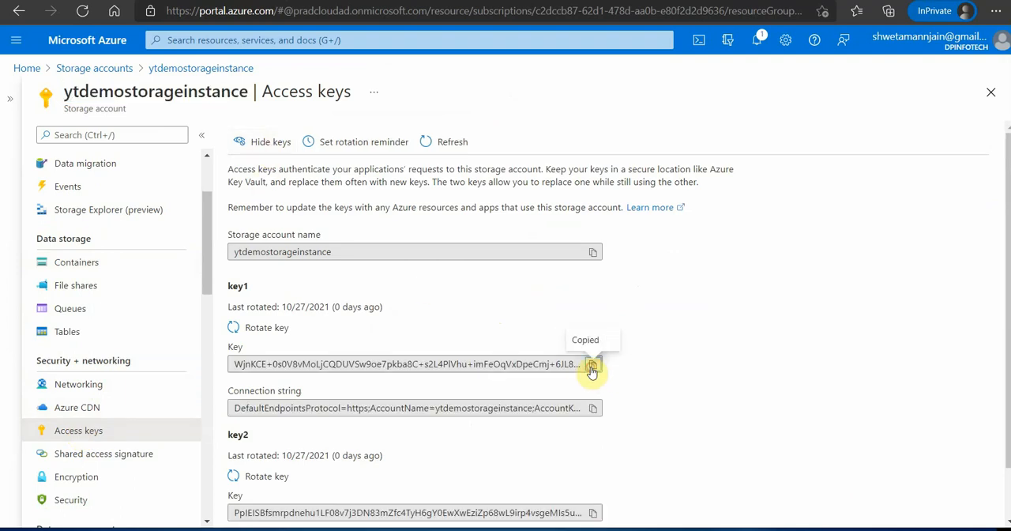
click(264, 142)
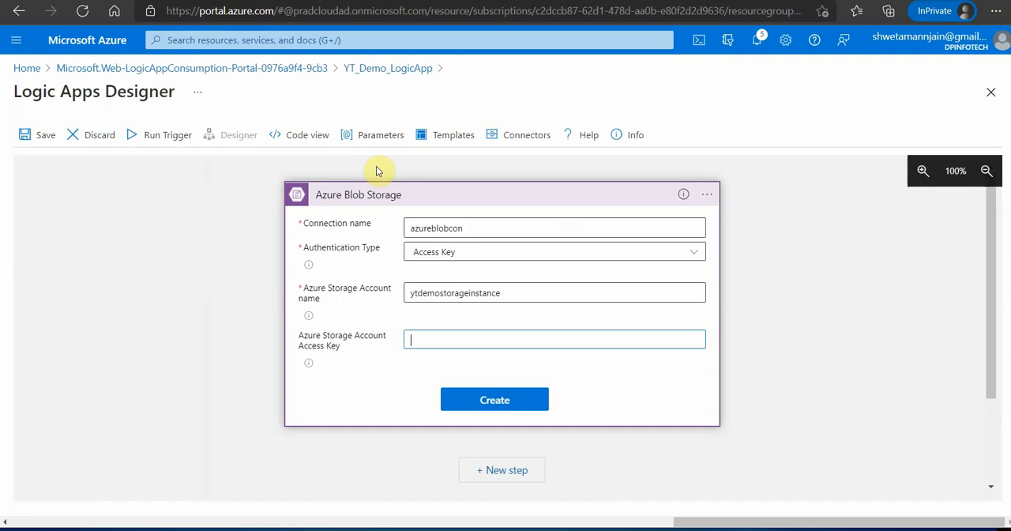
key(ctrl+v)
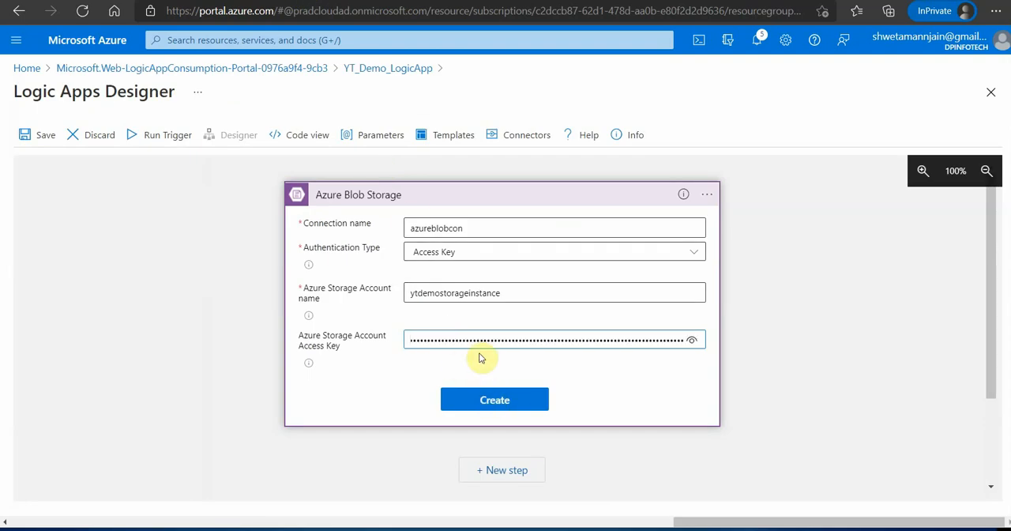
click(496, 400)
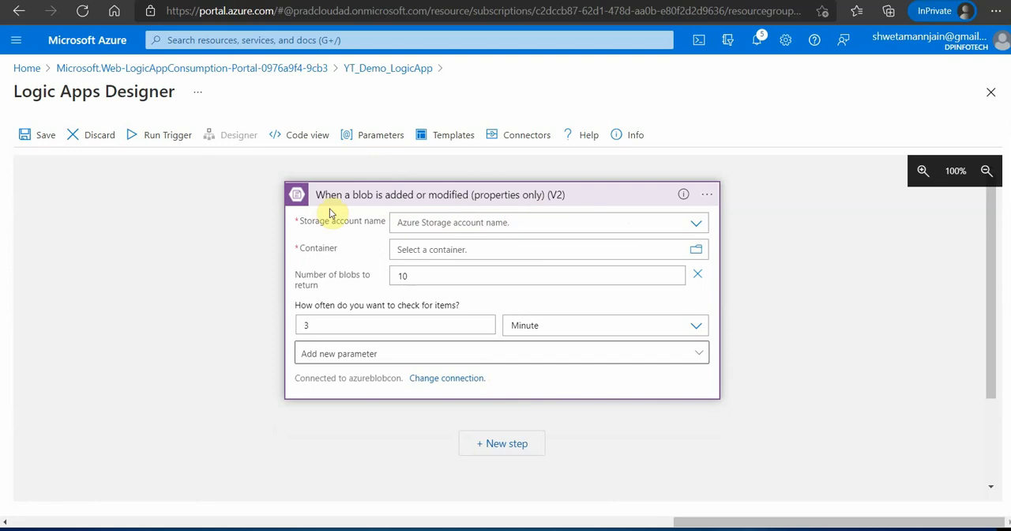
- Set the trigger's storage account to the connection settings for ytdemostorageinstance and its container to /images
click(698, 225)
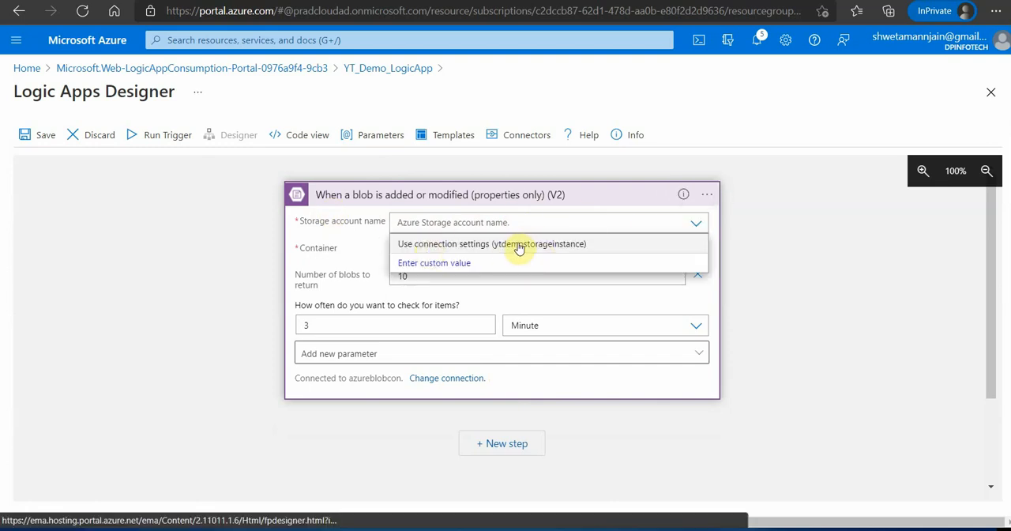
click(518, 247)
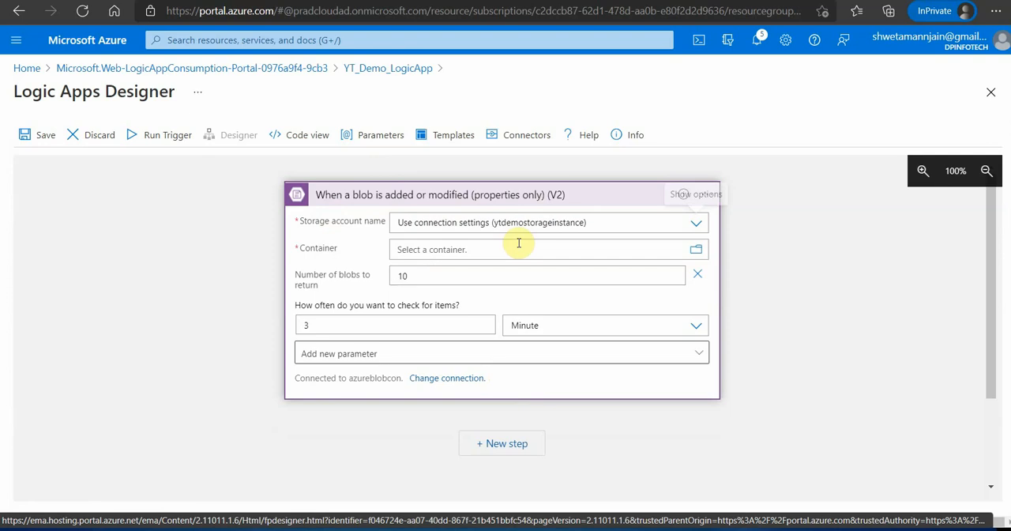
click(697, 252)
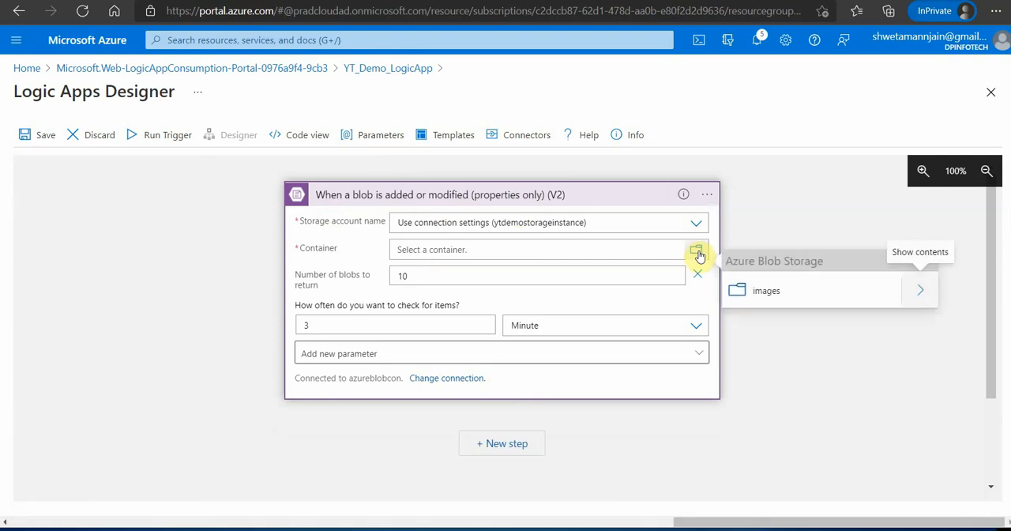
click(773, 296)
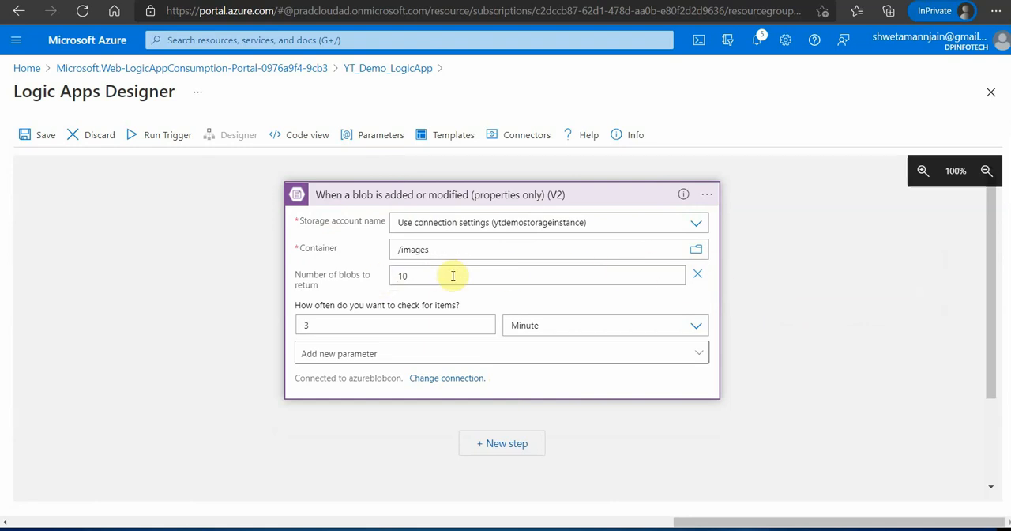
- Set the trigger to return 1 blob and check for items every 5 seconds
drag(451, 275, 376, 276)
text(1)
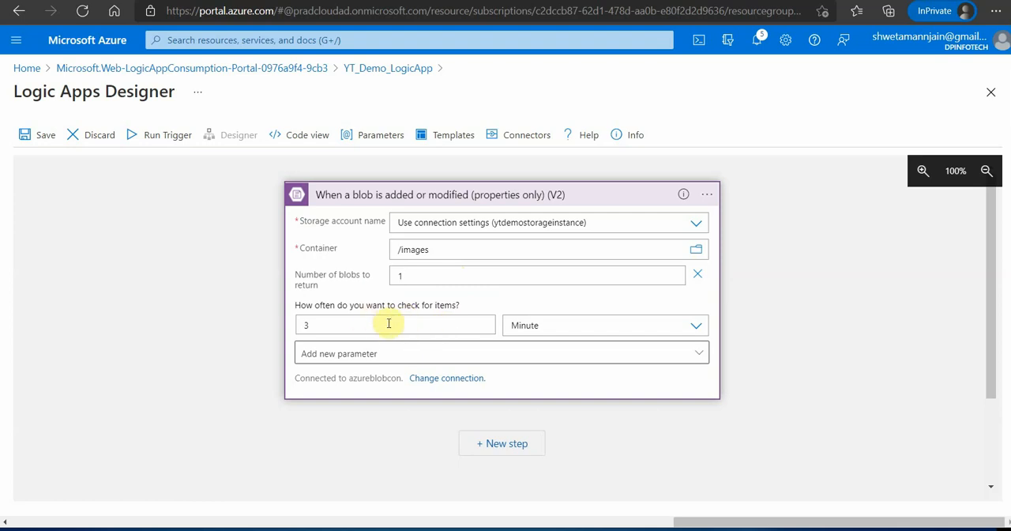
drag(387, 323, 275, 334)
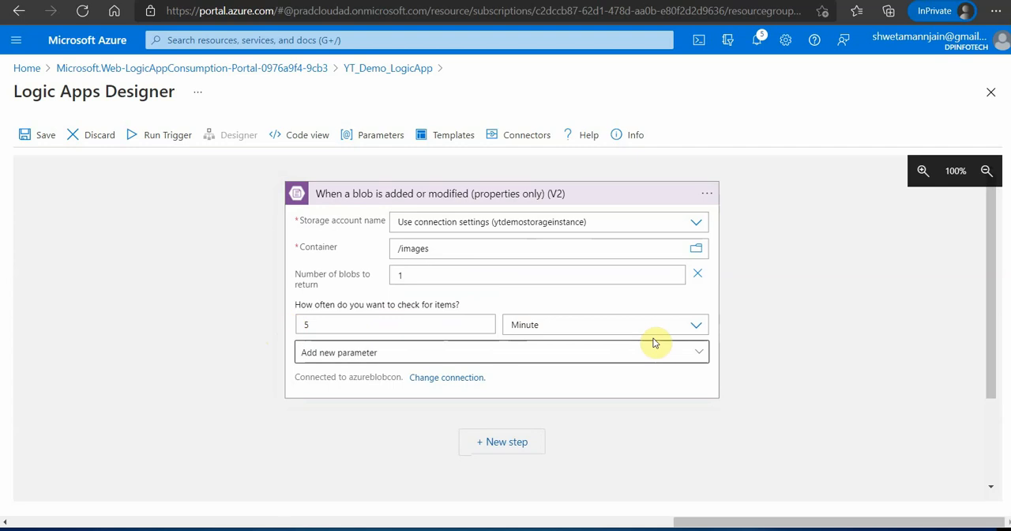
click(696, 325)
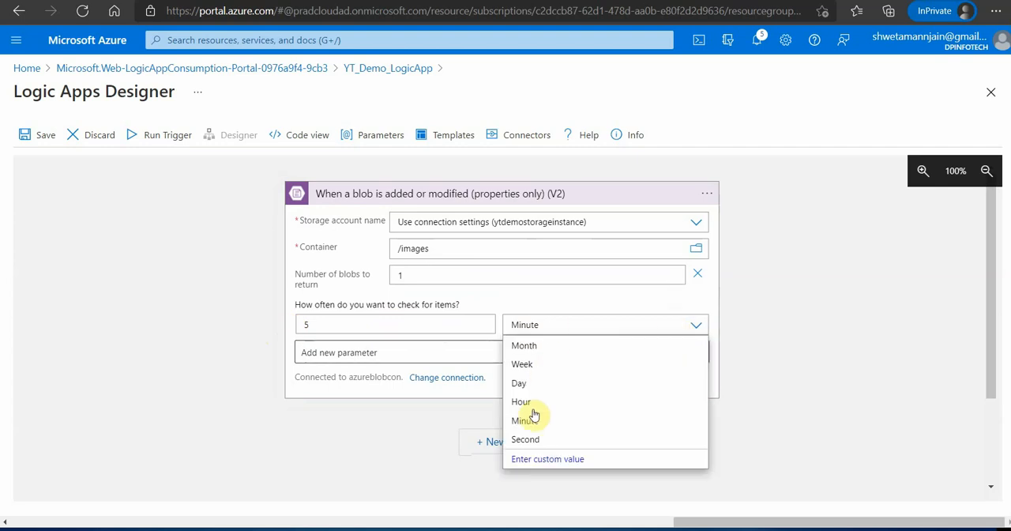
click(528, 439)
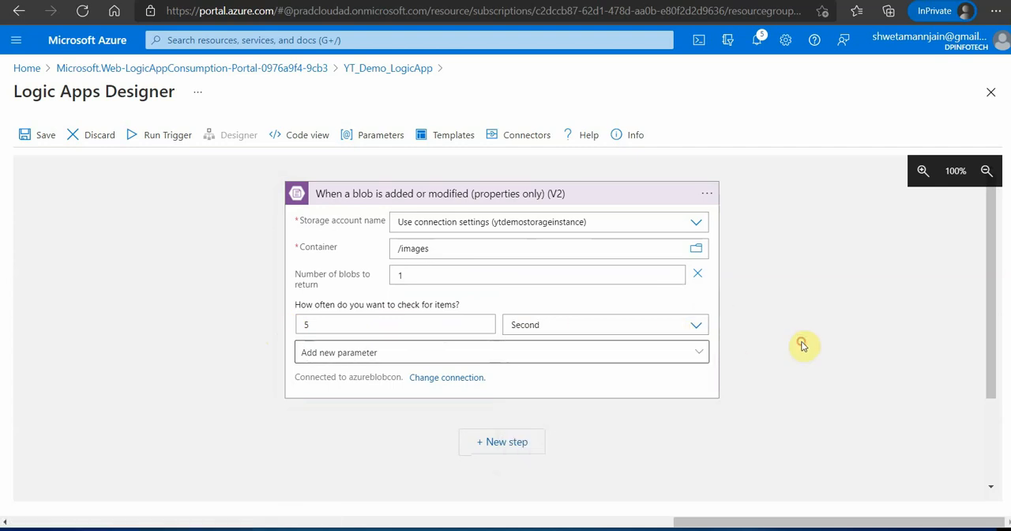
click(373, 354)
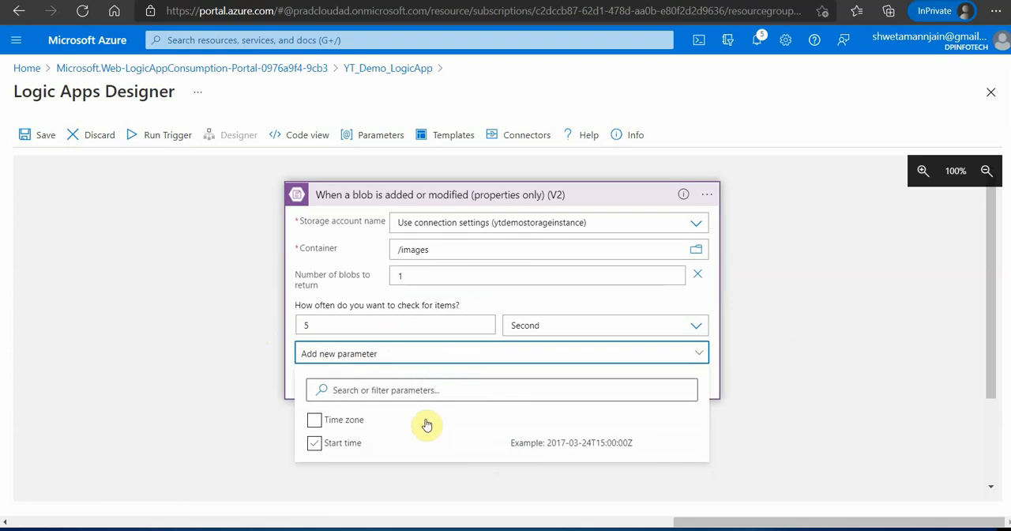
click(762, 367)
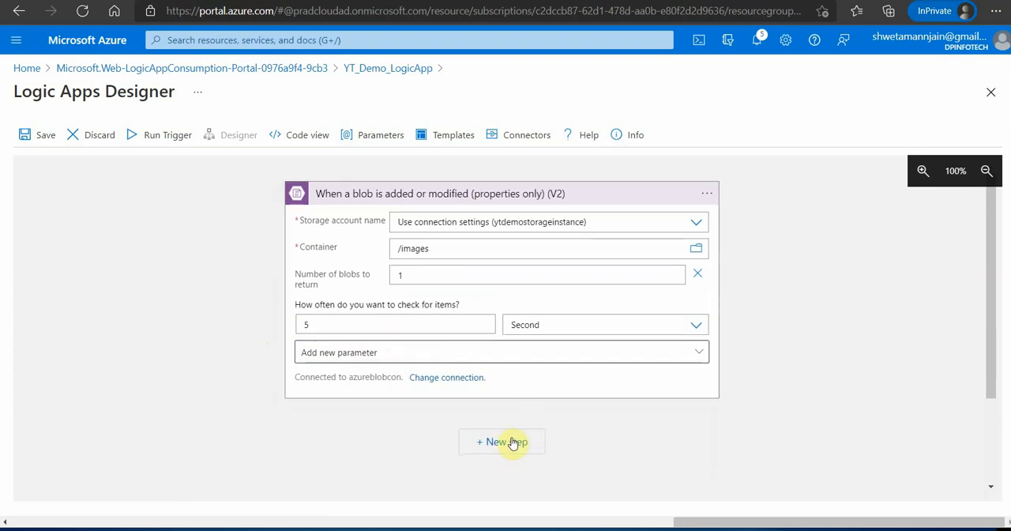
- Collapse the trigger and add a new step using the Face API action "Detect faces (preview)"
click(575, 193)
click(504, 252)
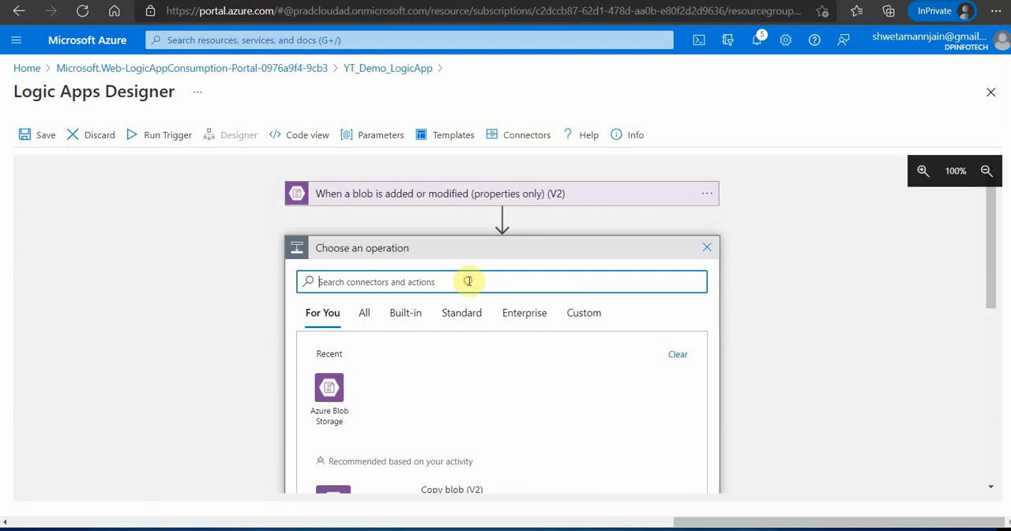
text(face api)
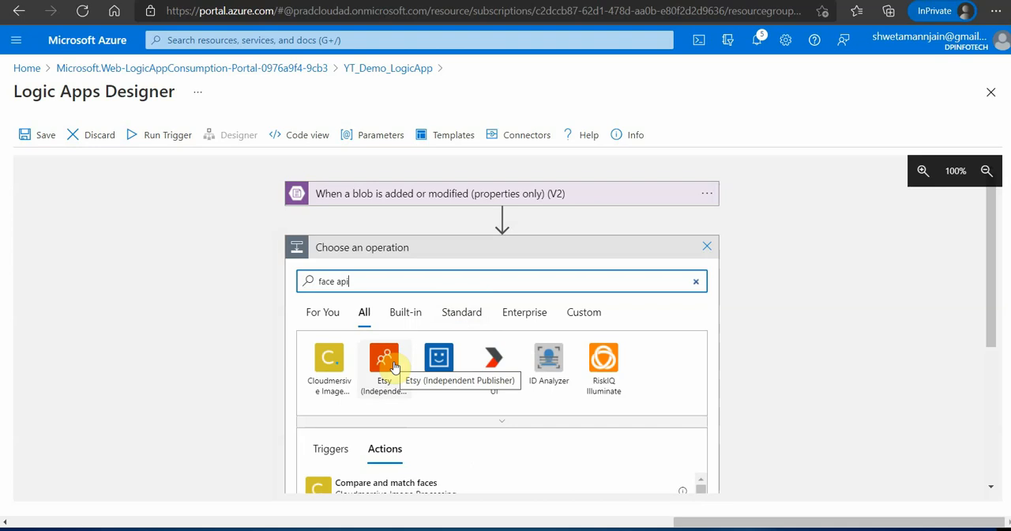
click(439, 358)
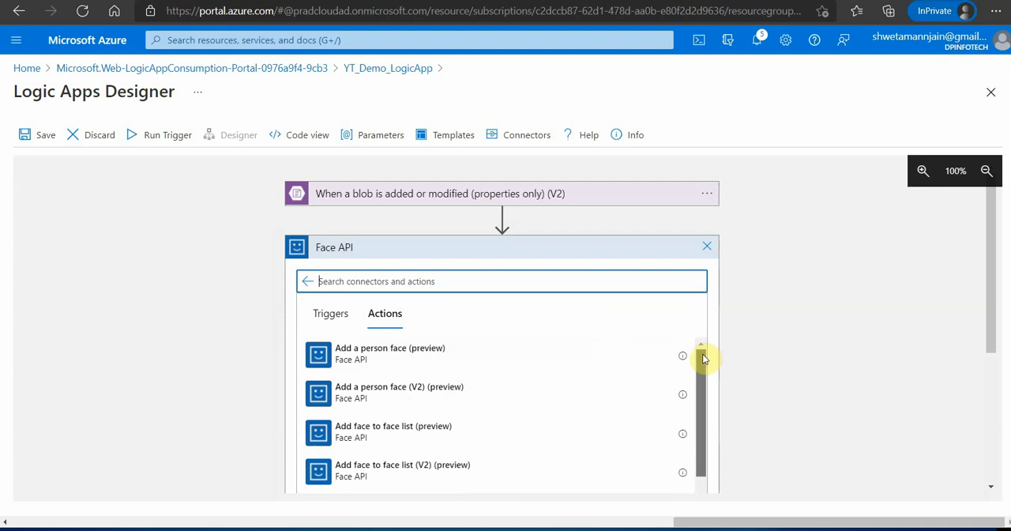
drag(701, 359, 698, 460)
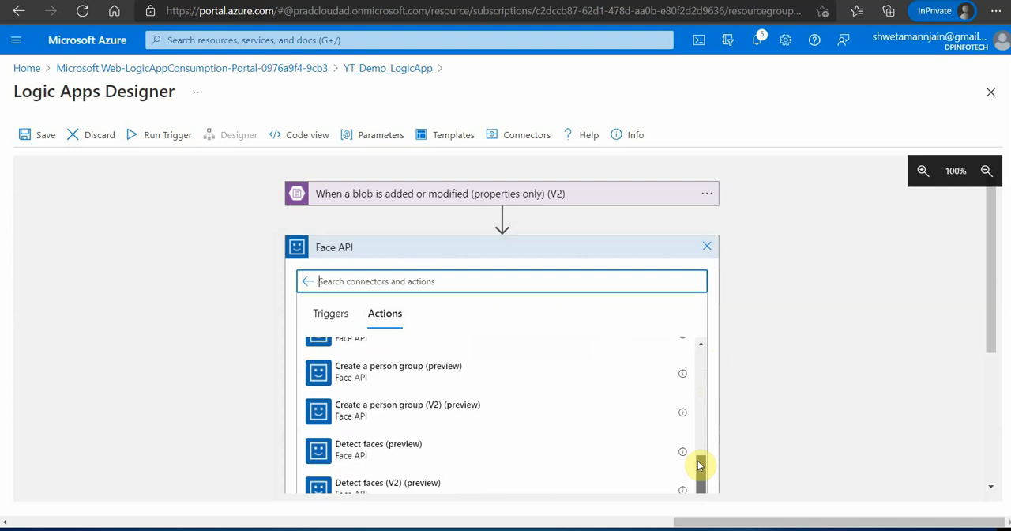
click(399, 451)
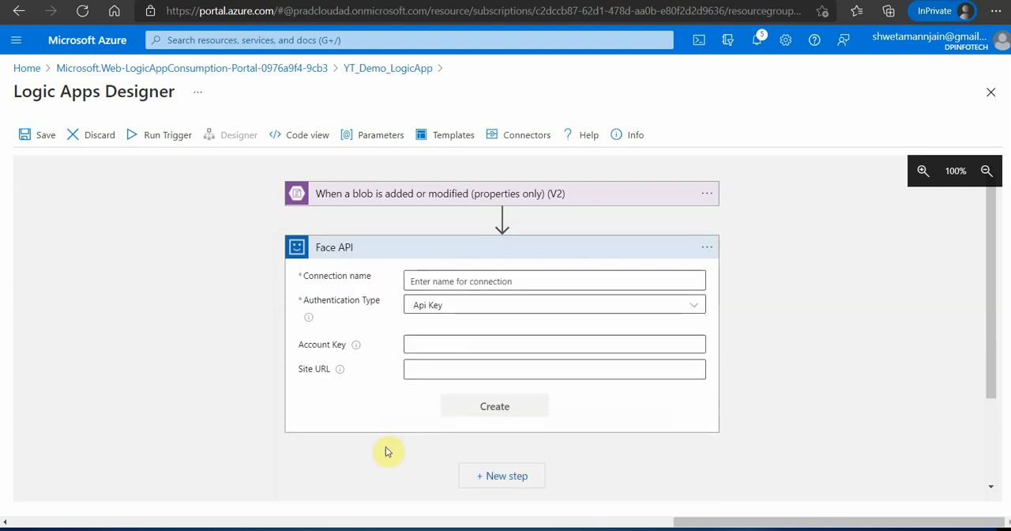
- Name the Face API connection faceapicon and choose Api Key as its authentication type
click(471, 280)
text(faceapicon)
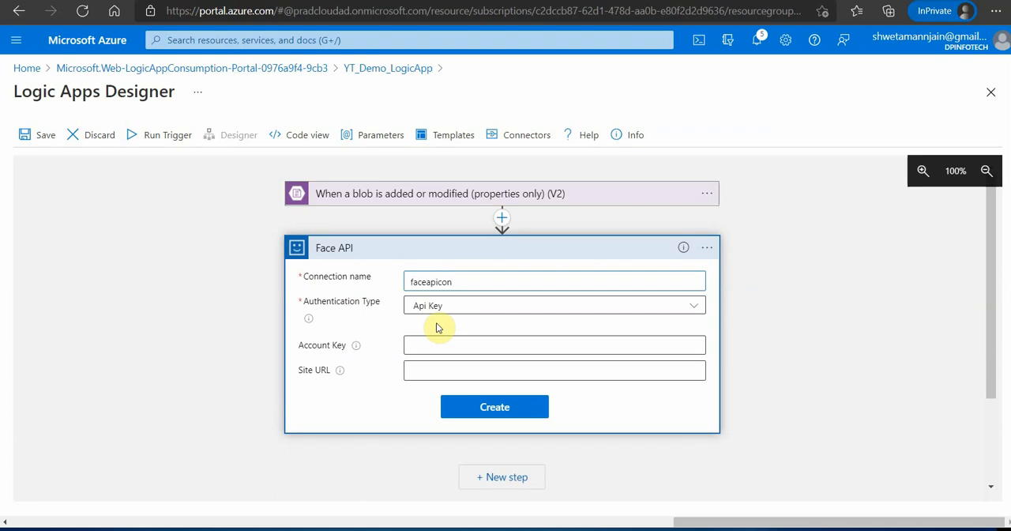
click(485, 312)
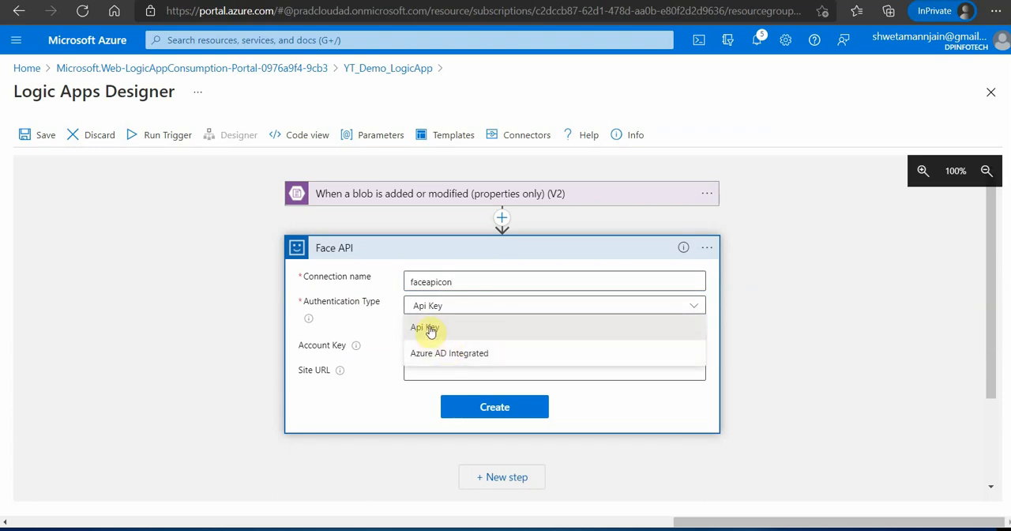
click(429, 330)
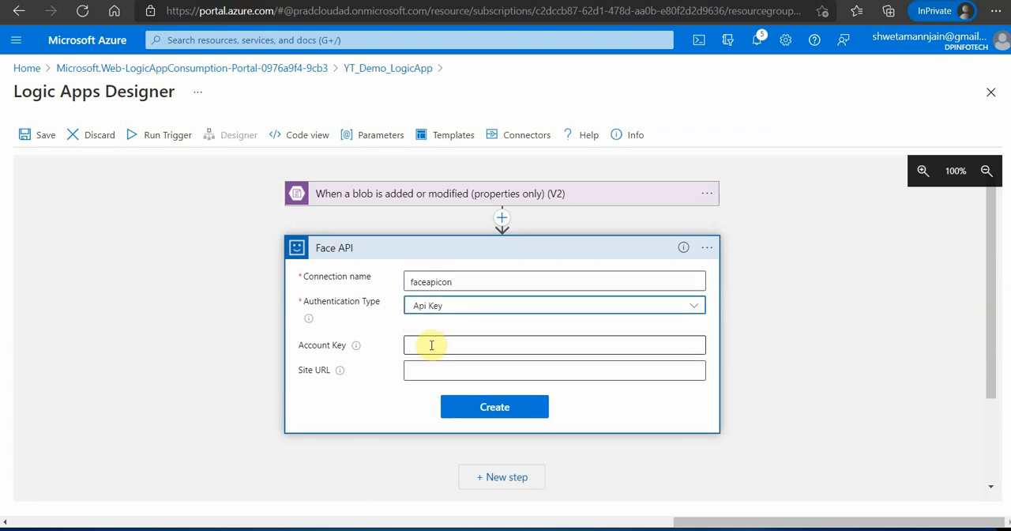
- Copy KEY 1 from the Keys and Endpoint page of YT-FaceAPI-Instance and paste it as the Face API connection's account key
click(430, 344)
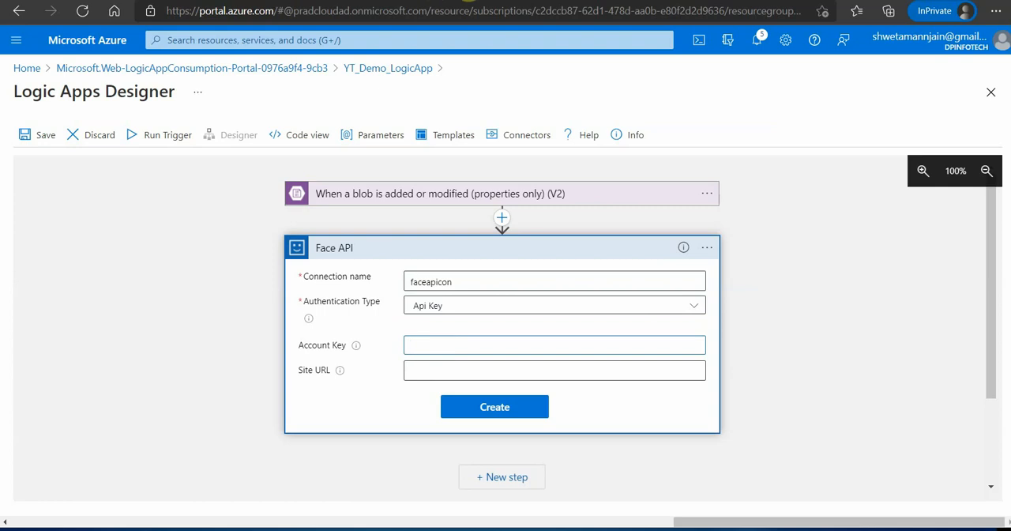
click(470, 0)
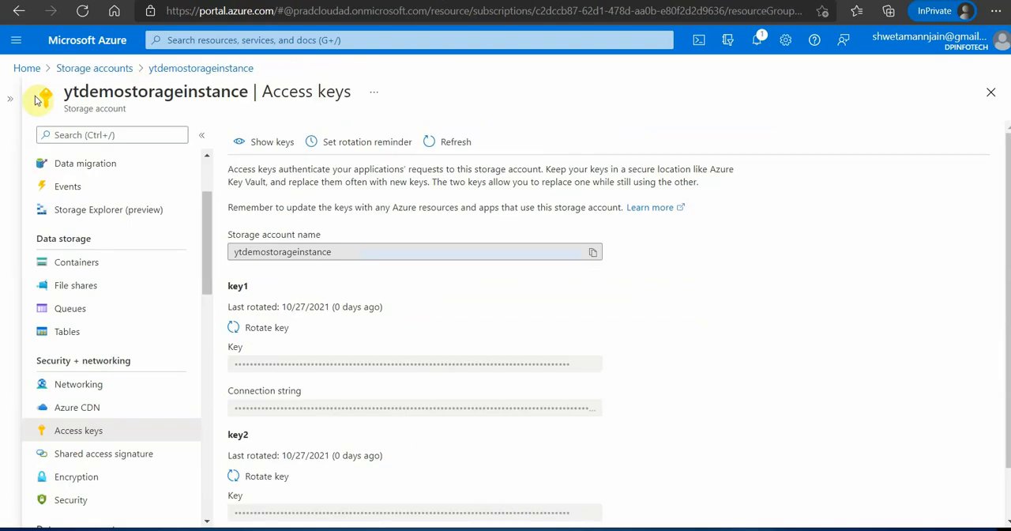
click(30, 69)
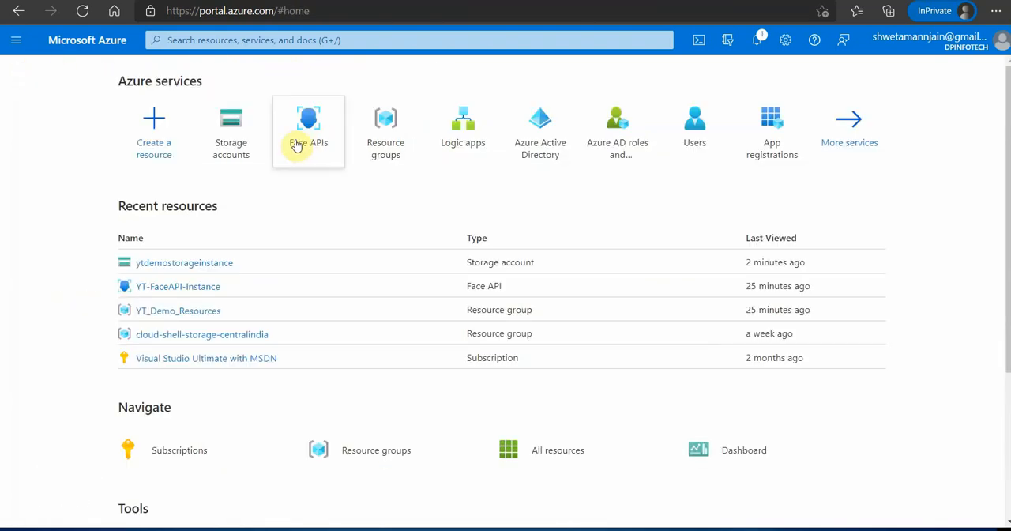
click(297, 146)
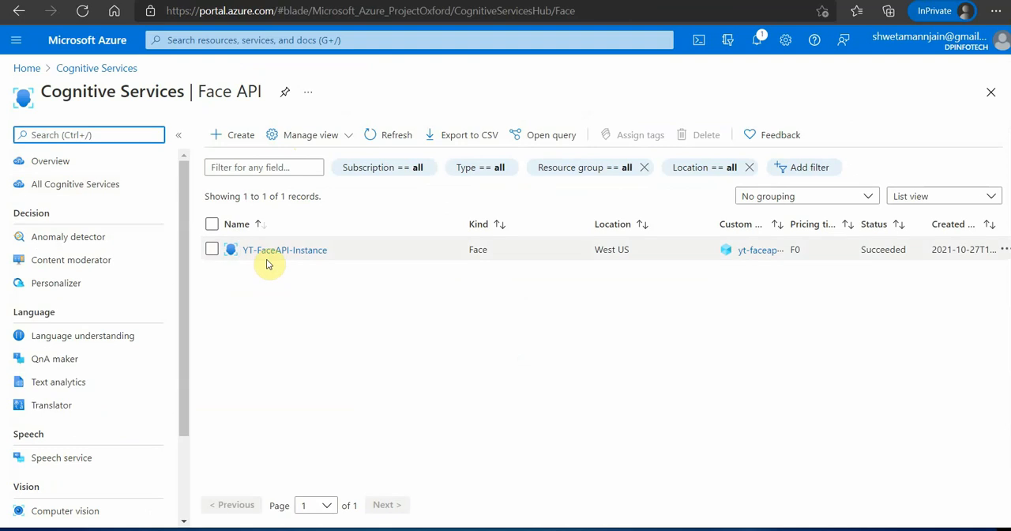
click(290, 255)
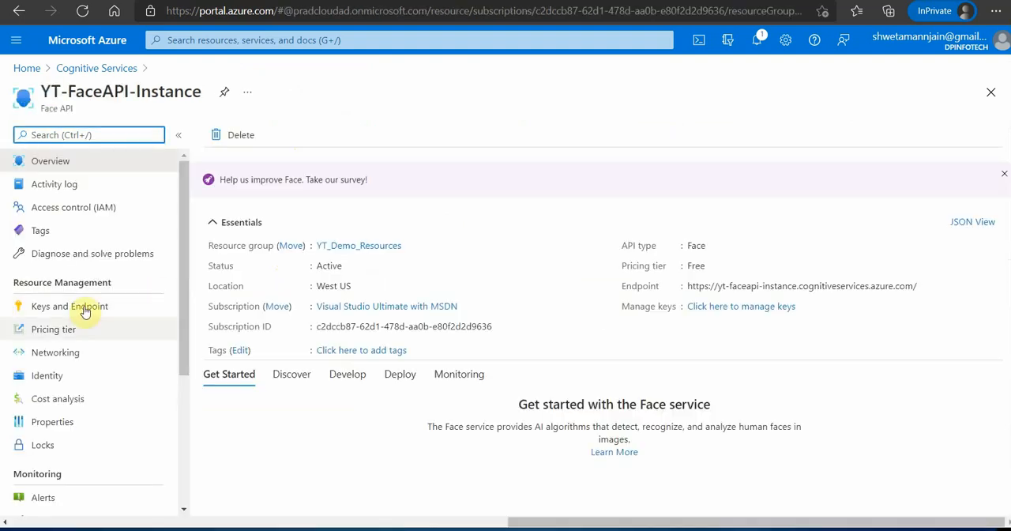
click(84, 308)
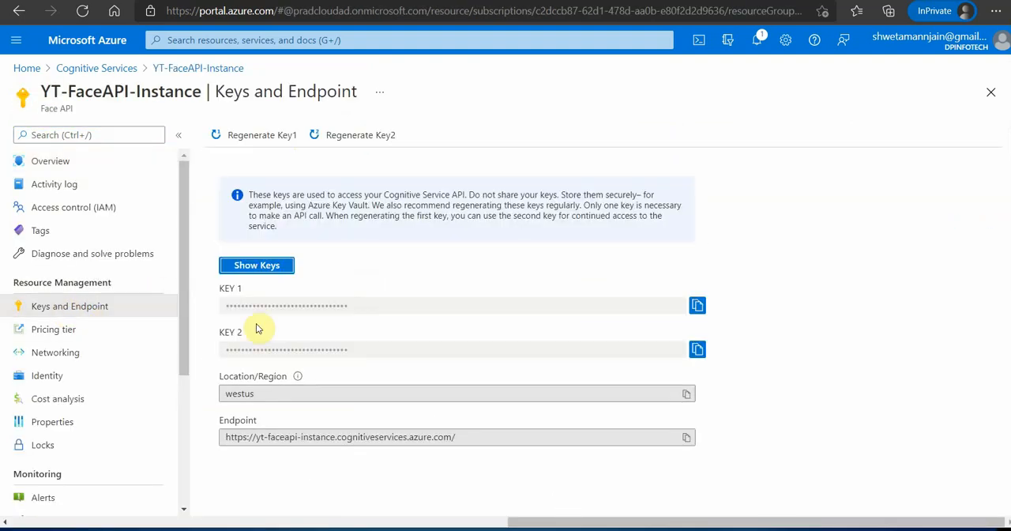
click(698, 306)
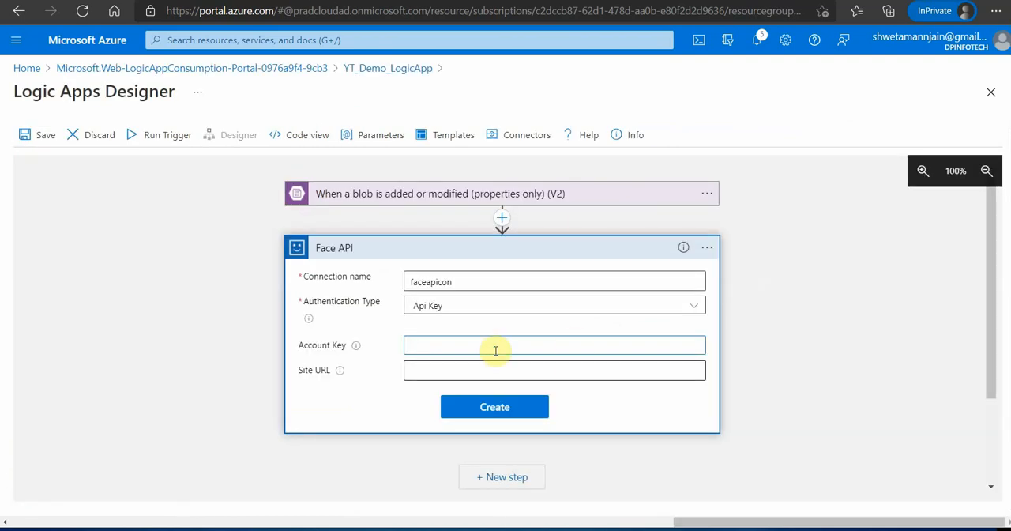
click(474, 349)
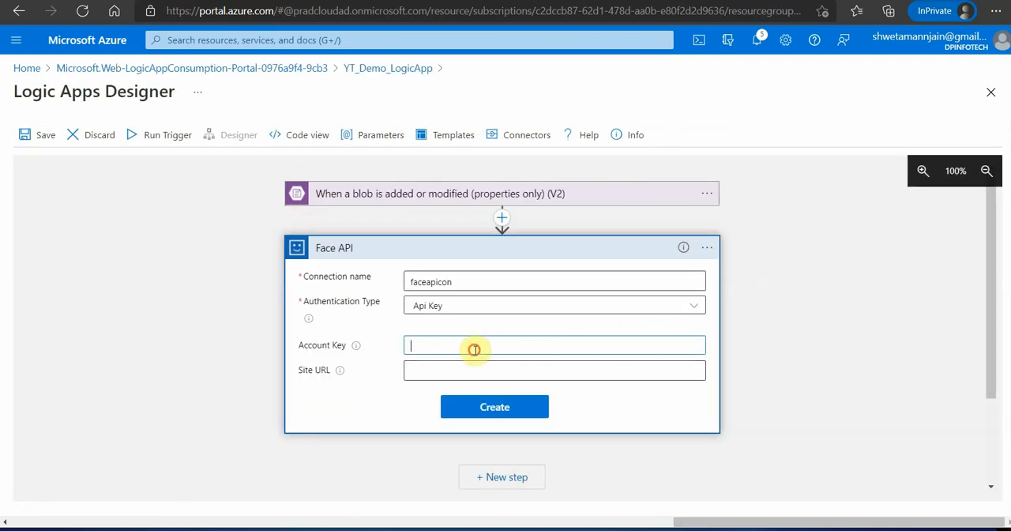
key(ctrl+v)
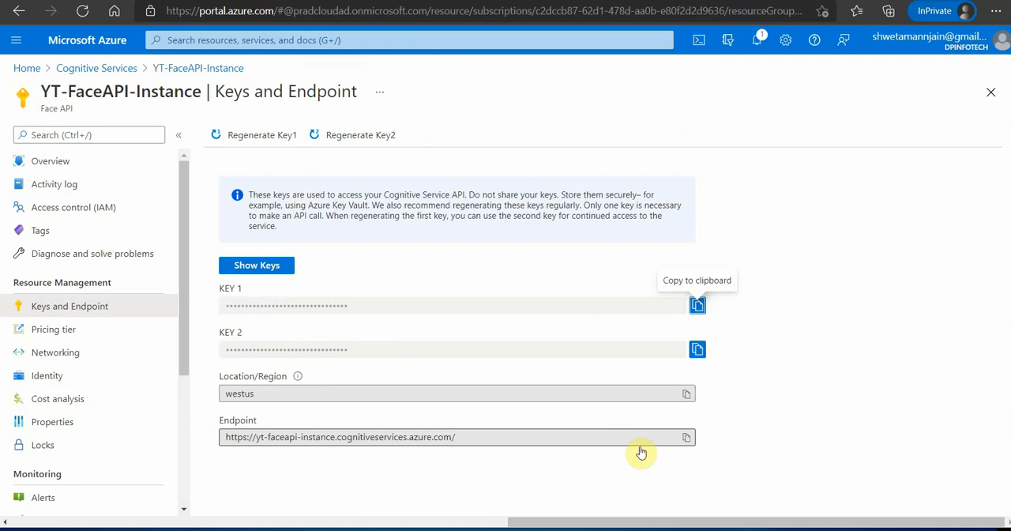
click(686, 440)
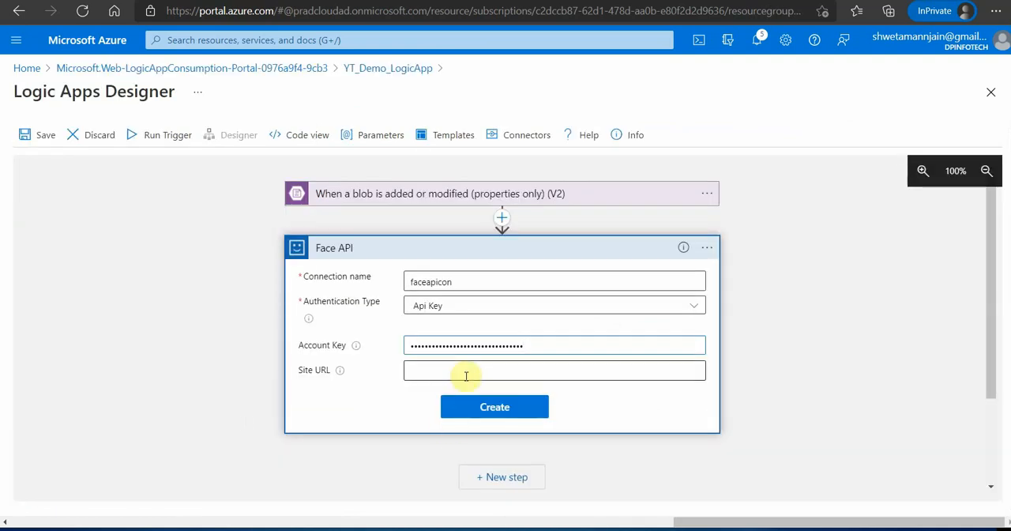
click(466, 376)
key(ctrl+v)
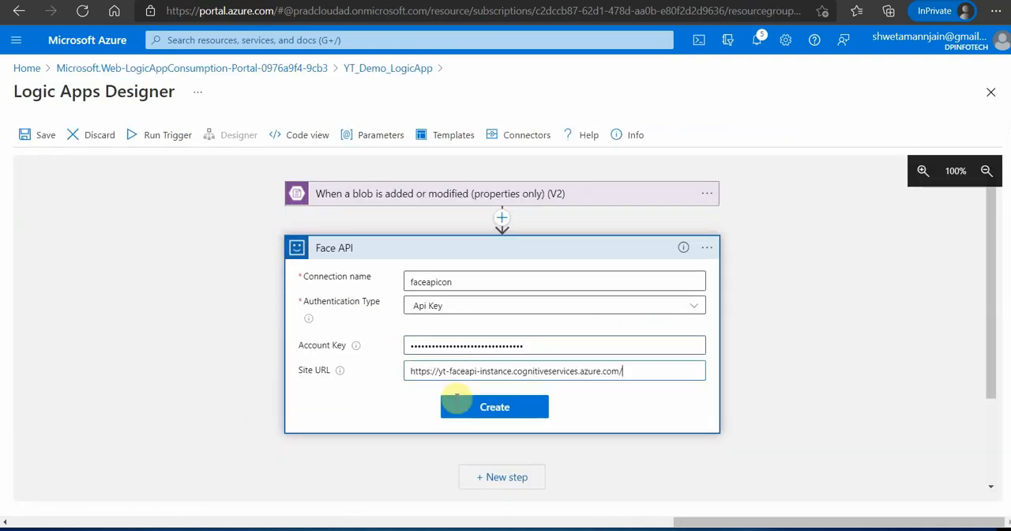
click(496, 409)
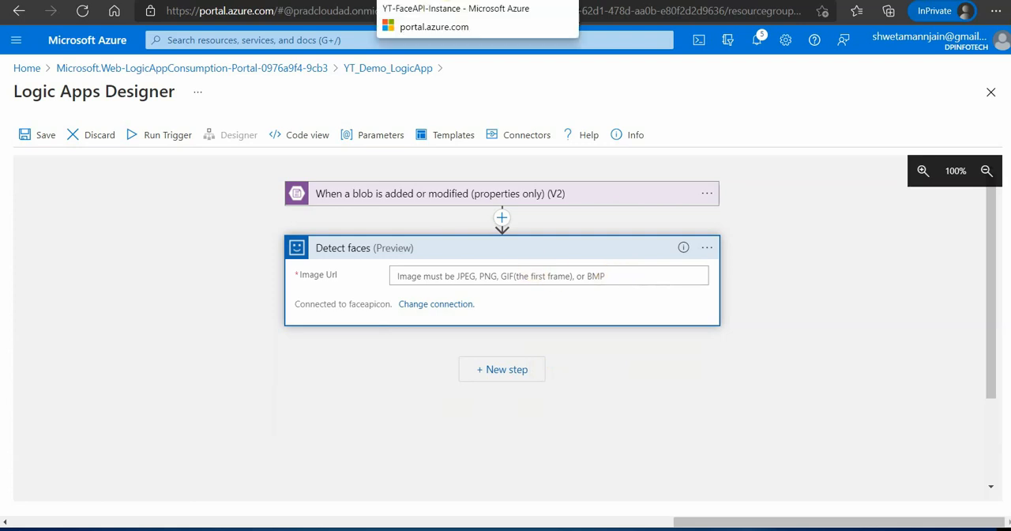
- Open the properties of the images container in the ytdemostorageinstance storage account and copy the container's URL
click(448, 1)
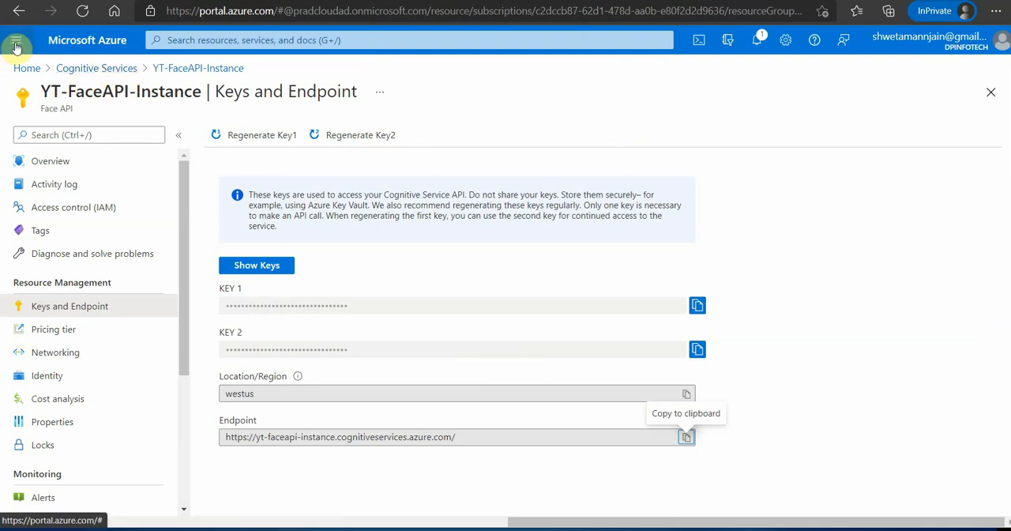
click(26, 71)
click(316, 148)
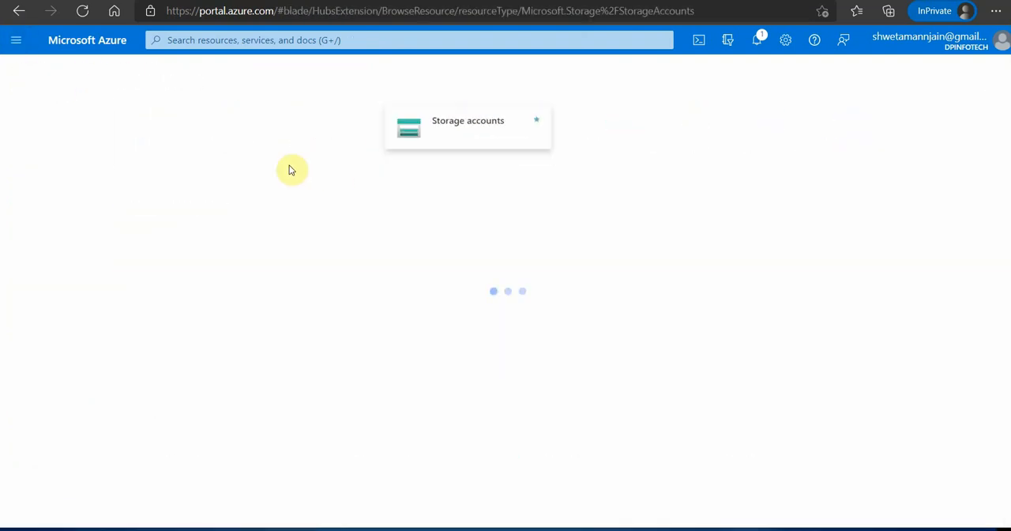
click(87, 320)
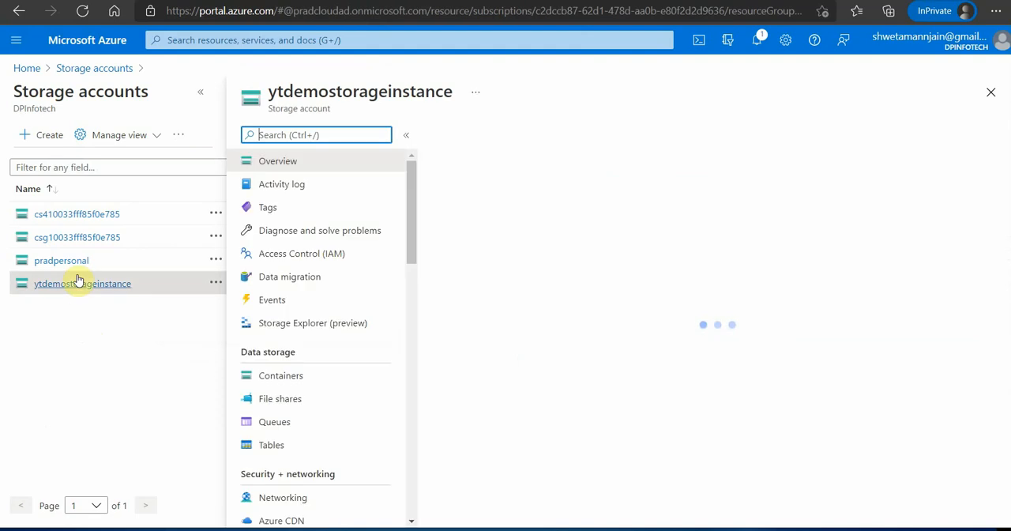
click(282, 375)
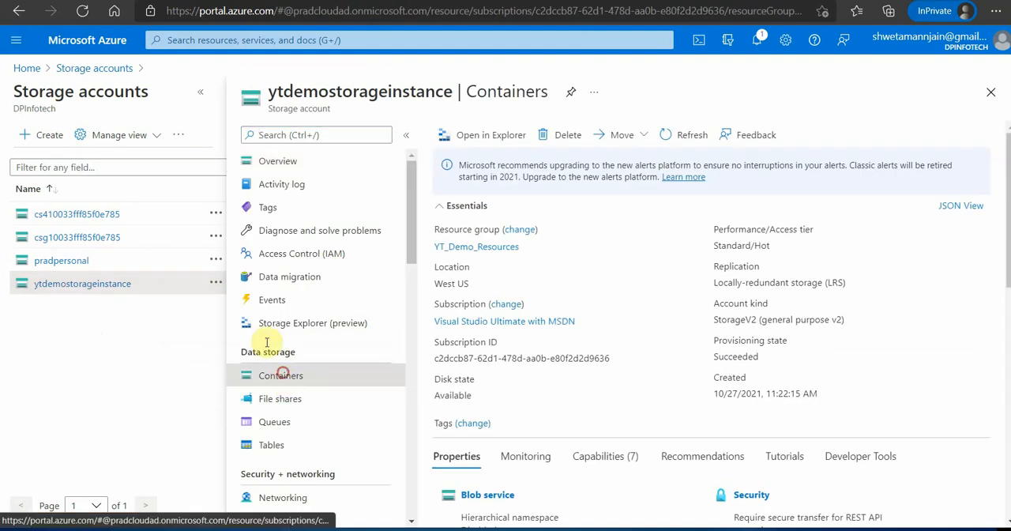
click(200, 91)
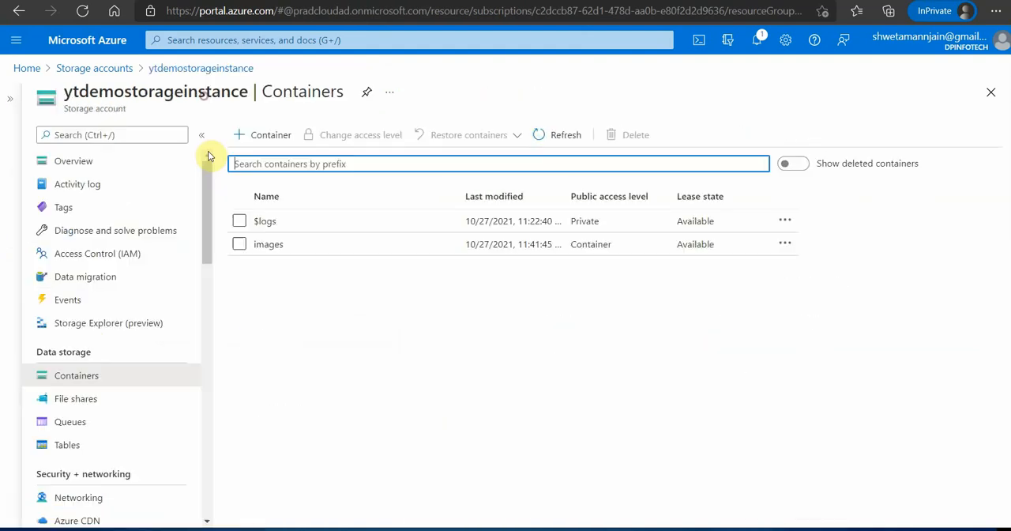
click(272, 246)
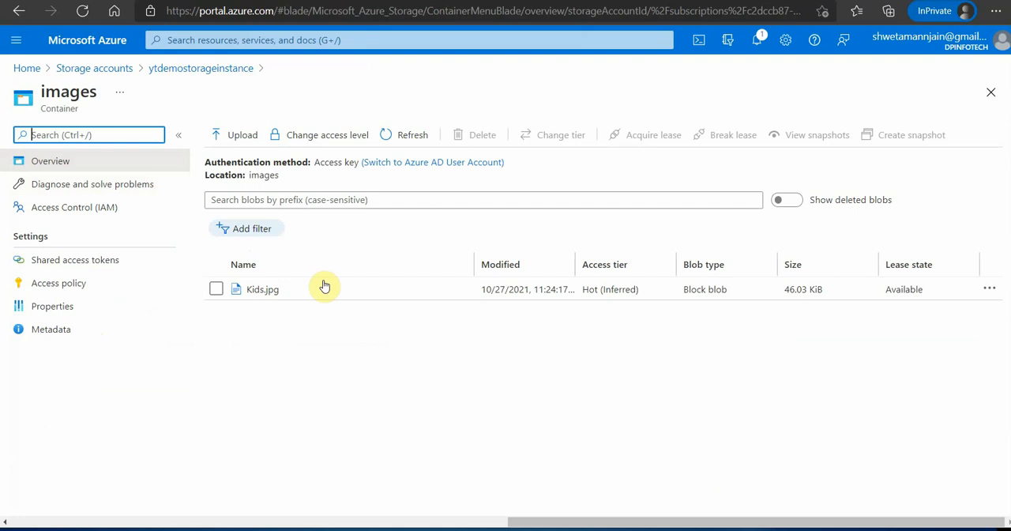
click(54, 310)
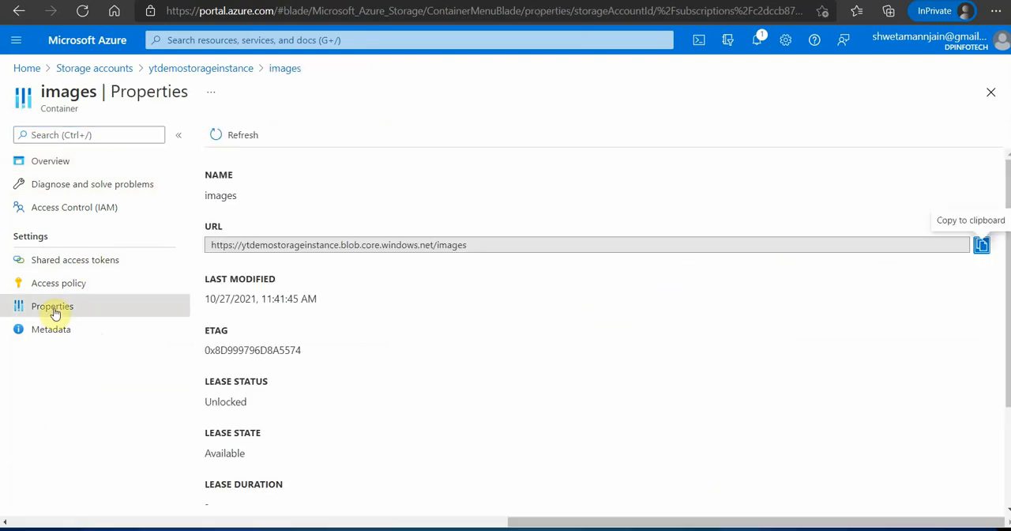
drag(491, 253, 382, 249)
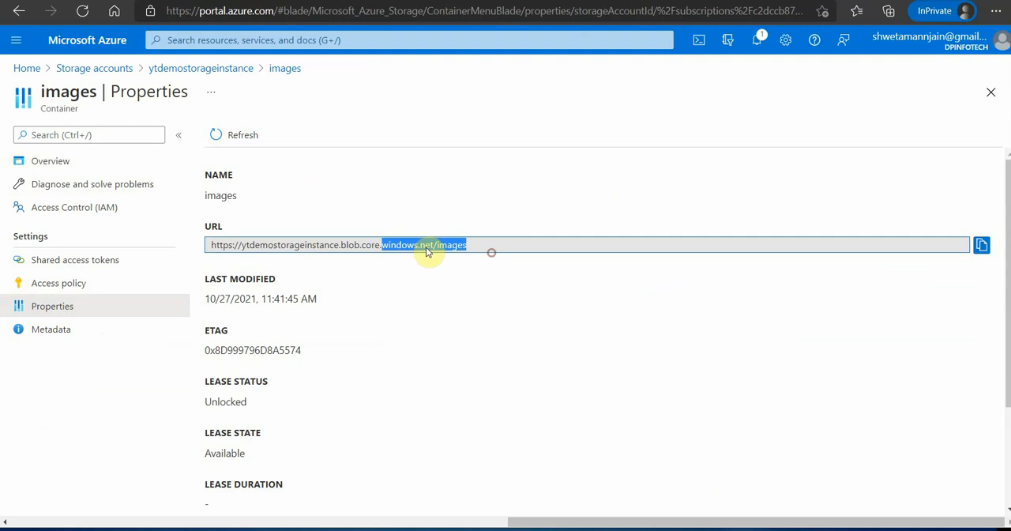
click(982, 245)
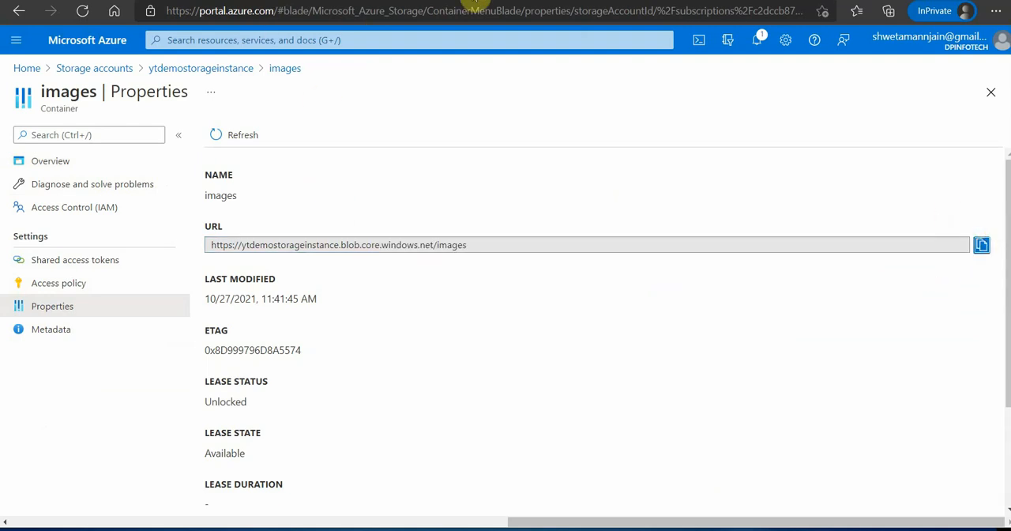
click(284, 1)
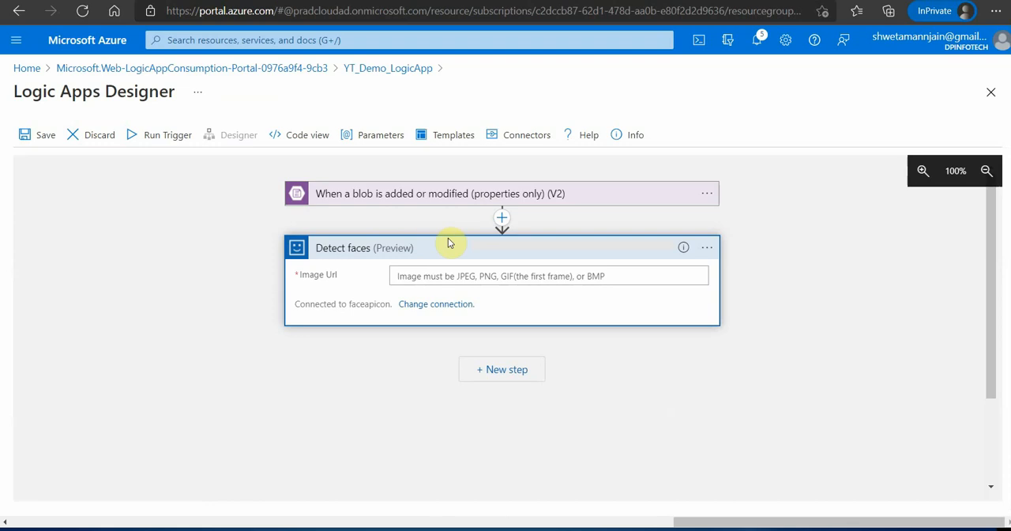
click(453, 273)
key(ctrl+v)
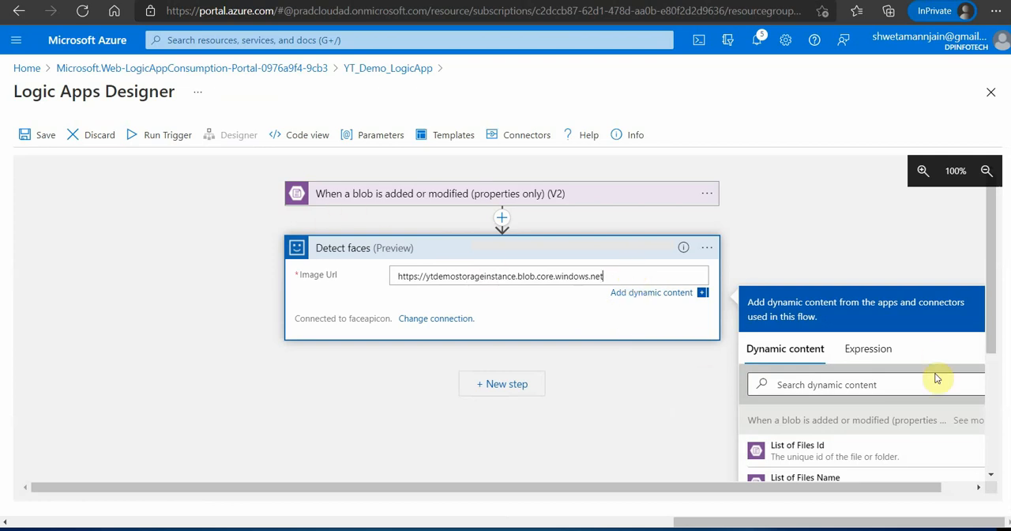
scroll(840, 413, down, 1)
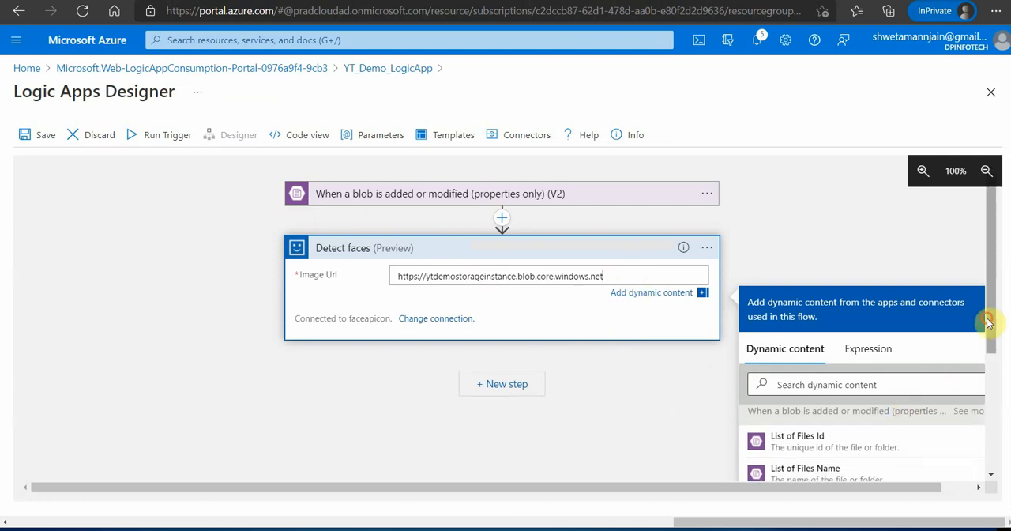
drag(988, 322, 986, 339)
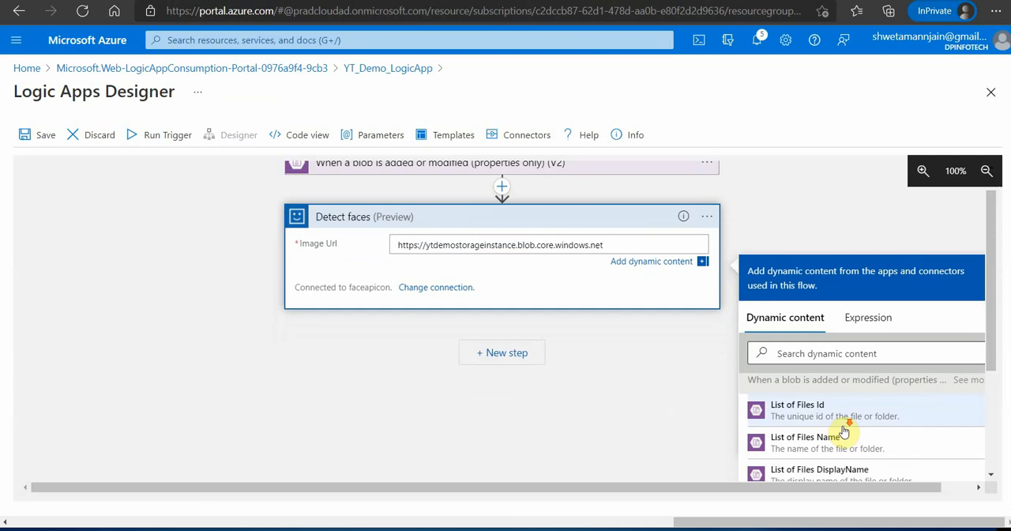
scroll(844, 430, down, 1)
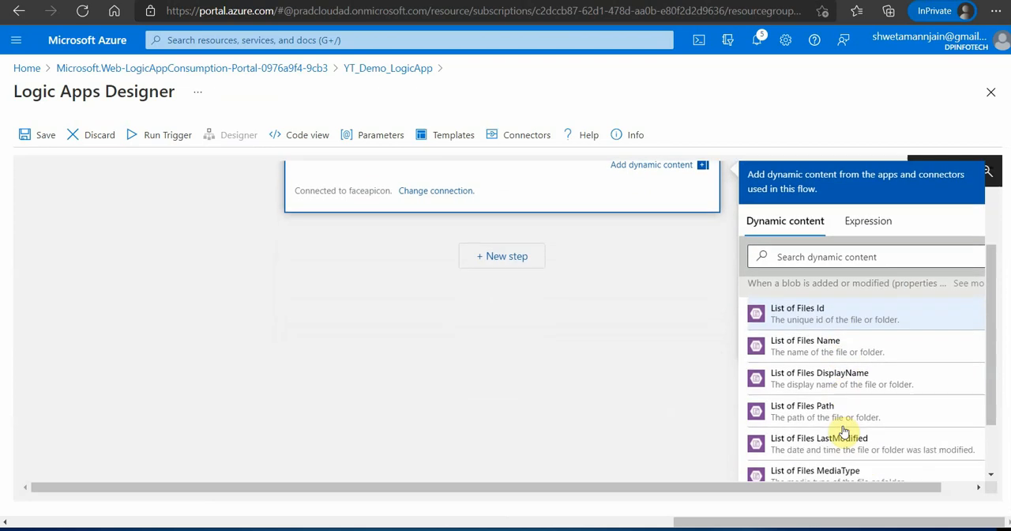
click(800, 410)
scroll(474, 342, up, 1)
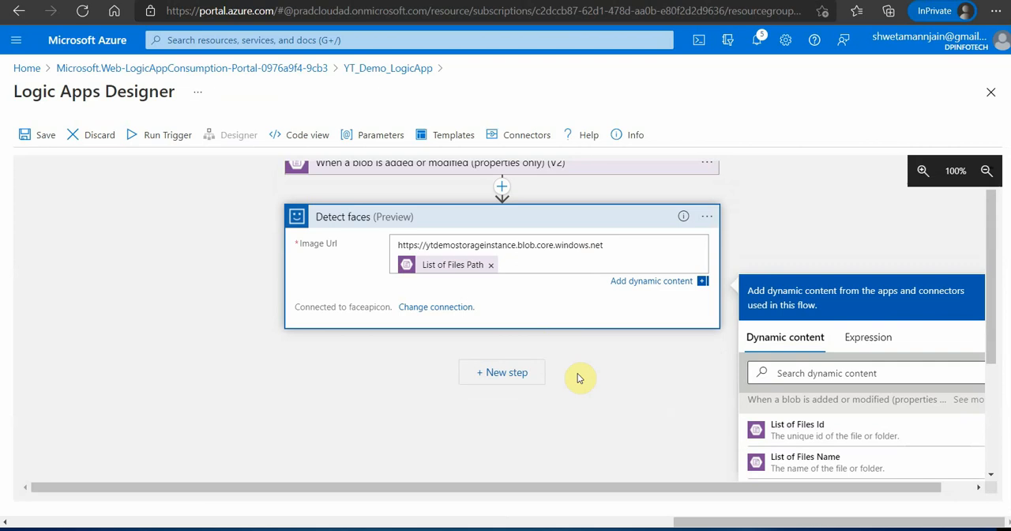
- Add a new step with the Excel Online (OneDrive) action "Add a row into a table" and sign in to create its connection
click(505, 372)
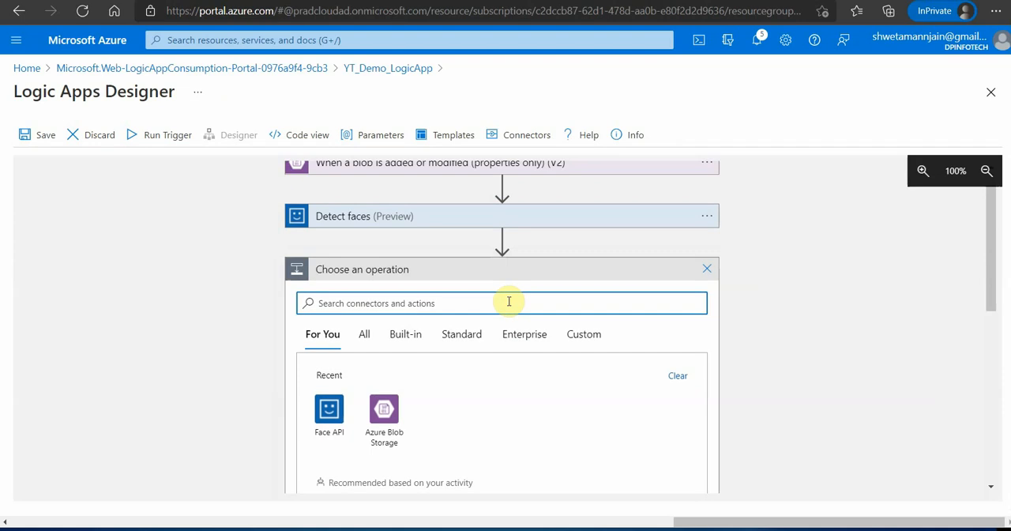
text(excel)
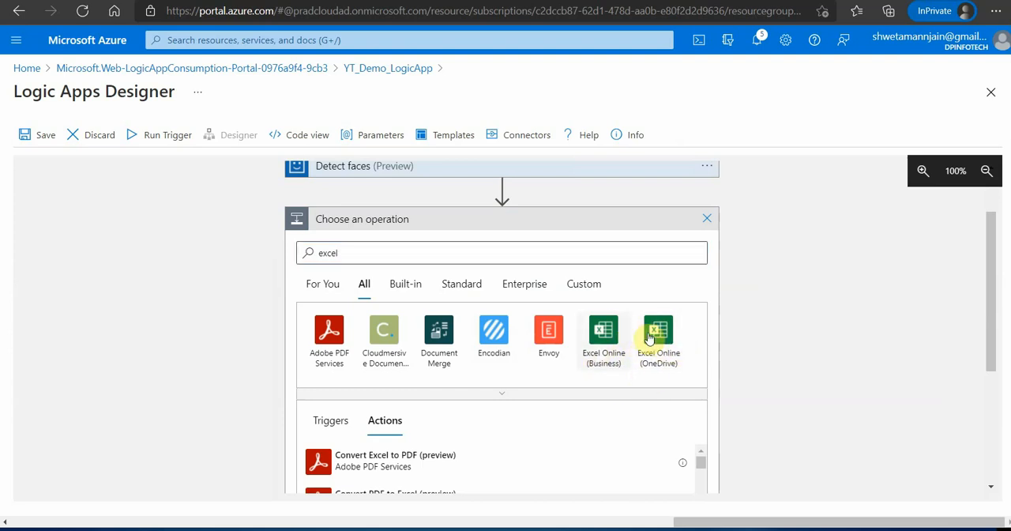
click(666, 350)
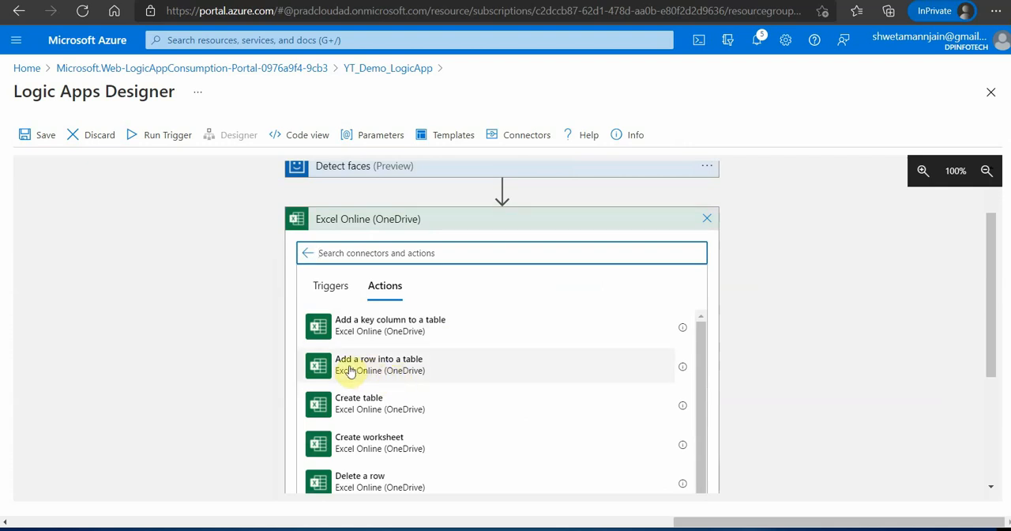
click(405, 366)
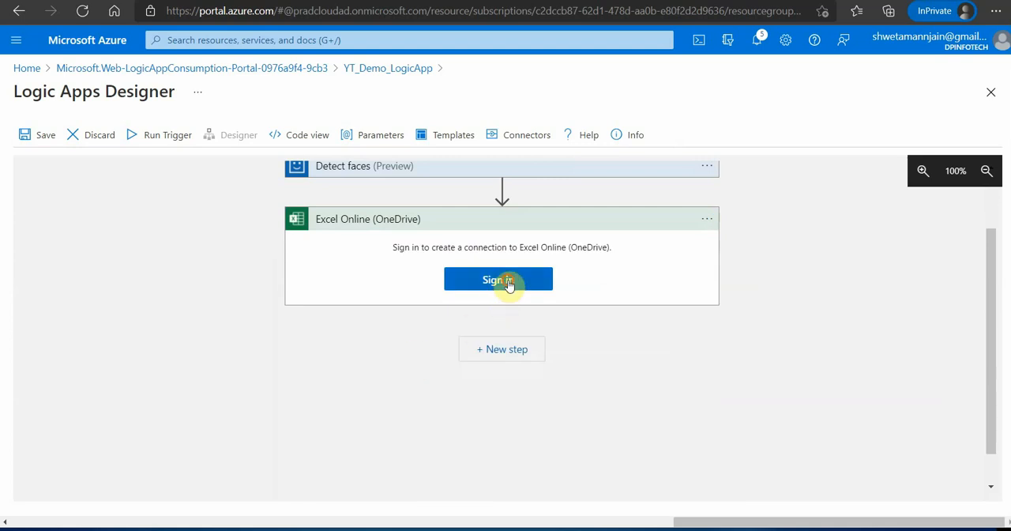
click(504, 280)
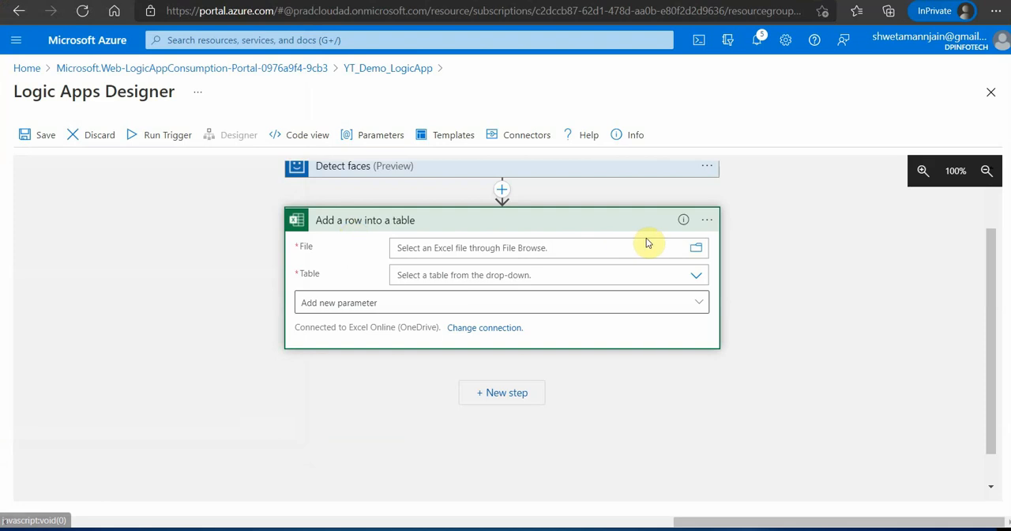
- Try to choose /Community_Talk/Results.xlsx as the File of the Excel action and load its list of tables
click(698, 251)
click(921, 294)
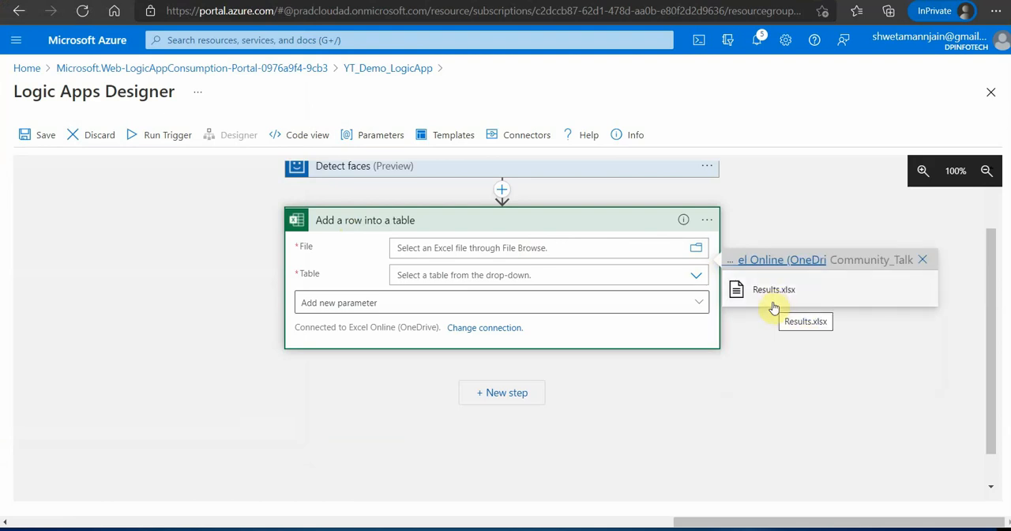
click(776, 291)
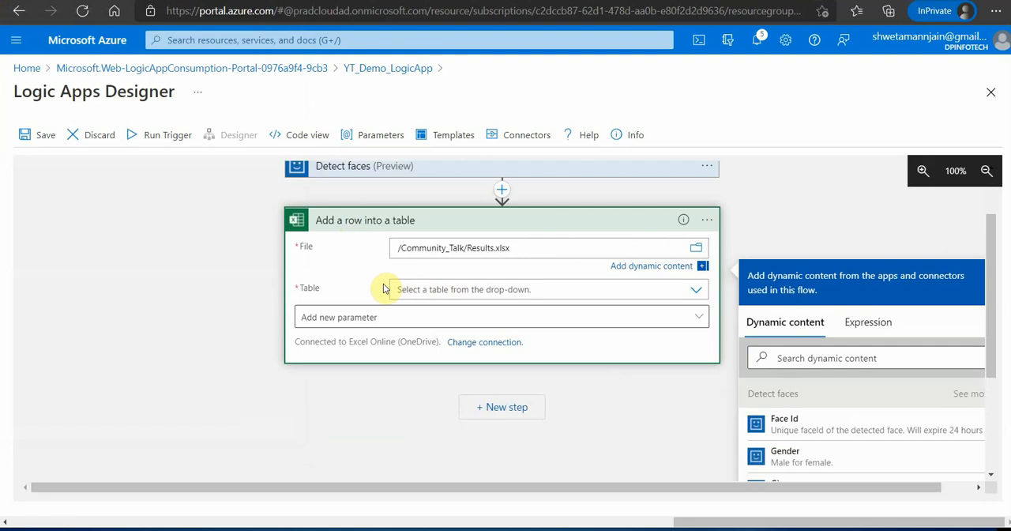
click(700, 292)
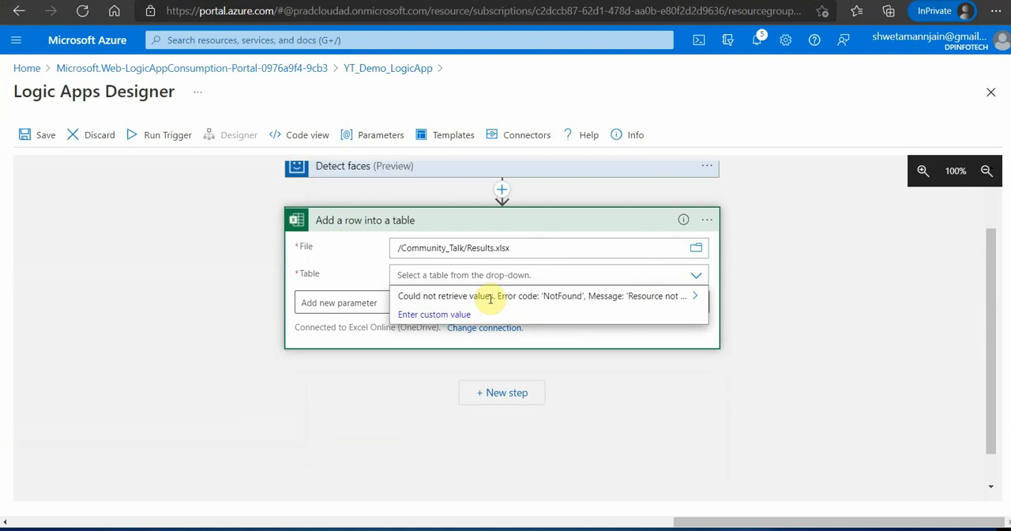
- Delete the "Add a row into a table" step from the flow and save the logic app
scroll(684, 355, up, 1)
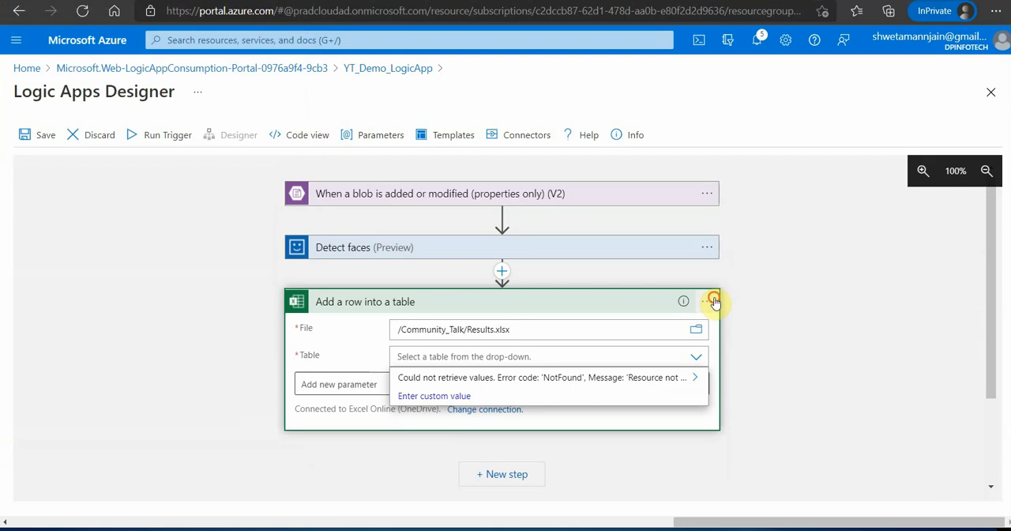
click(708, 301)
click(760, 460)
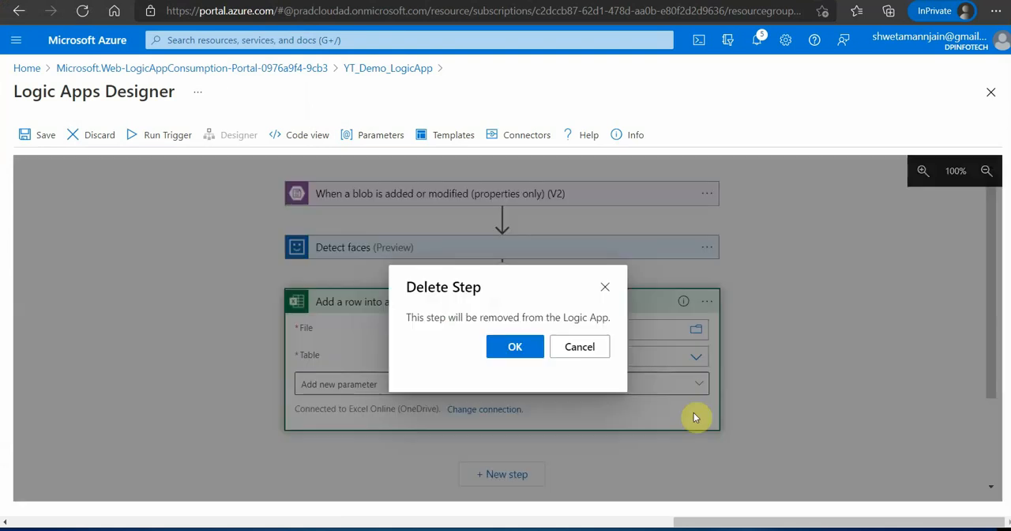
click(513, 348)
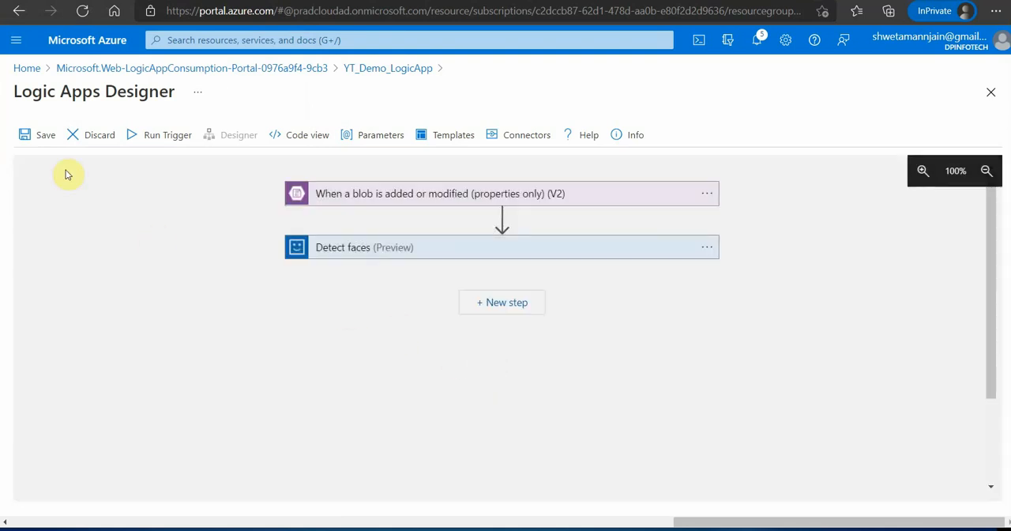
click(41, 136)
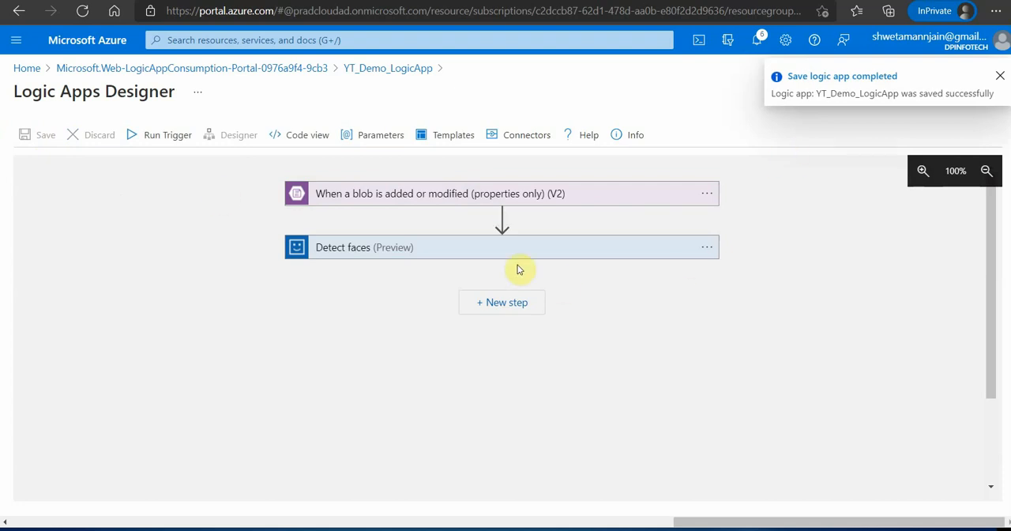
- Add a new step after Detect faces with the Excel Online (OneDrive) action "Add a row into a table"
click(502, 305)
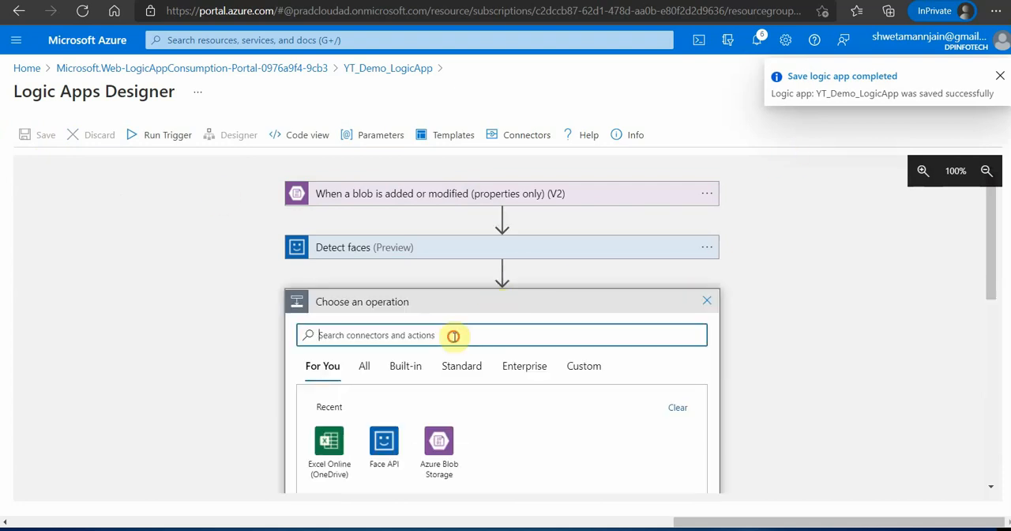
click(332, 446)
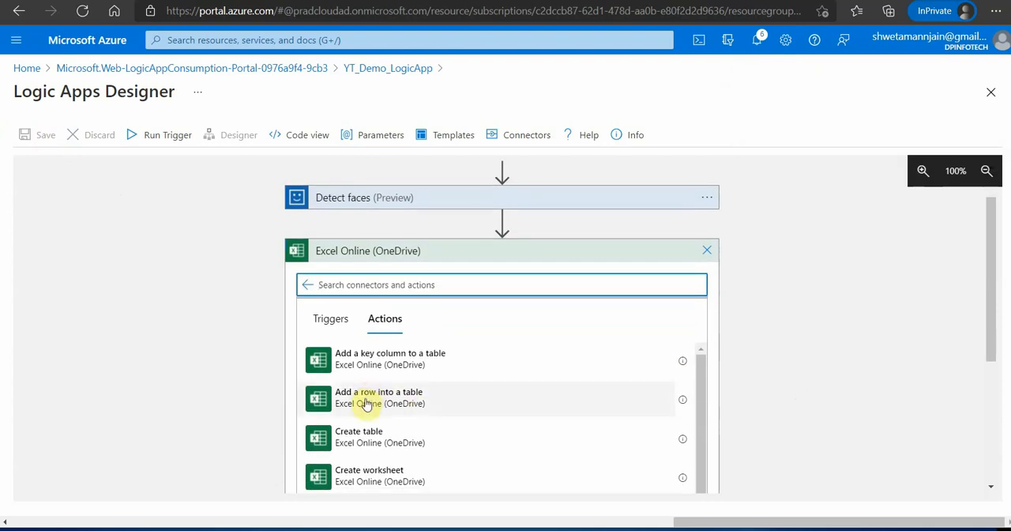
click(366, 403)
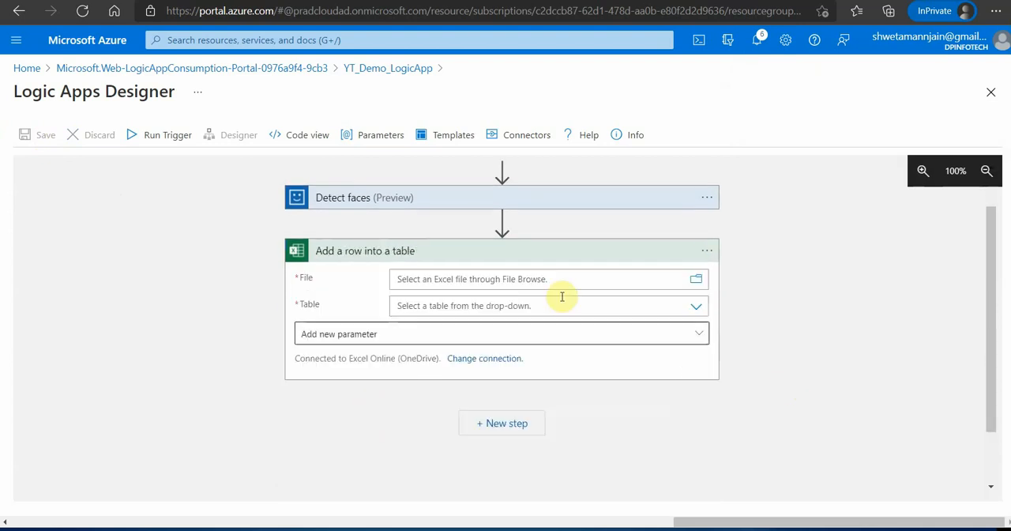
- Set the Excel action's File to Results.xlsx in the Community_Talk folder and its Table to Table1
click(704, 282)
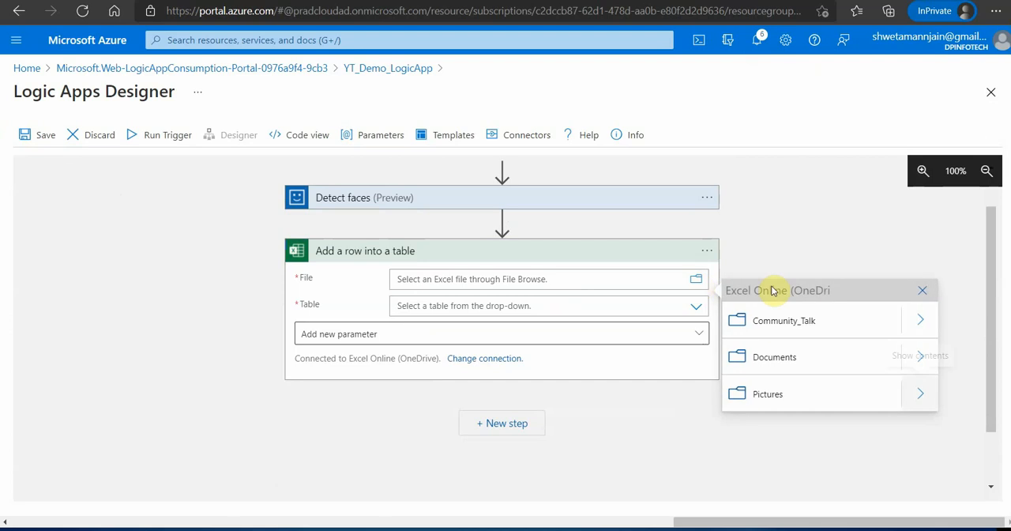
click(891, 326)
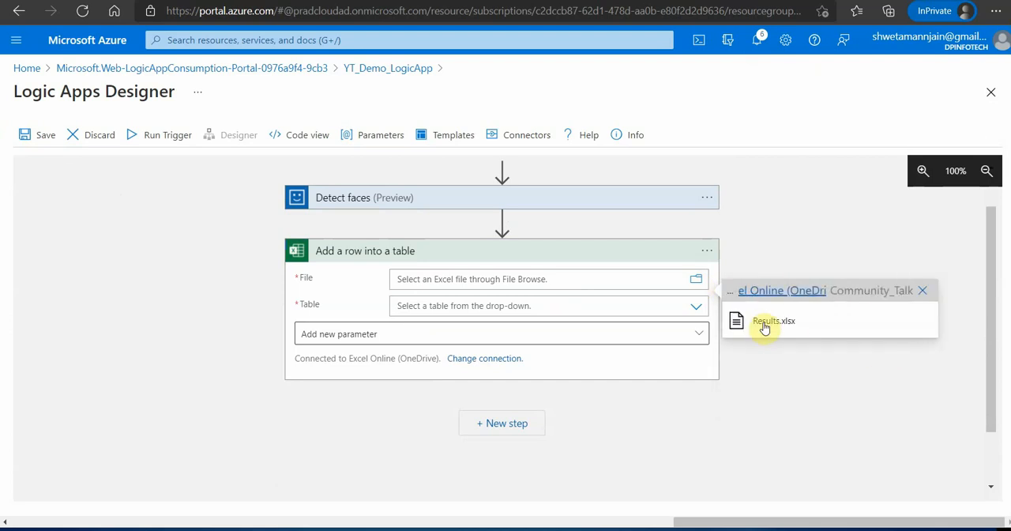
click(765, 322)
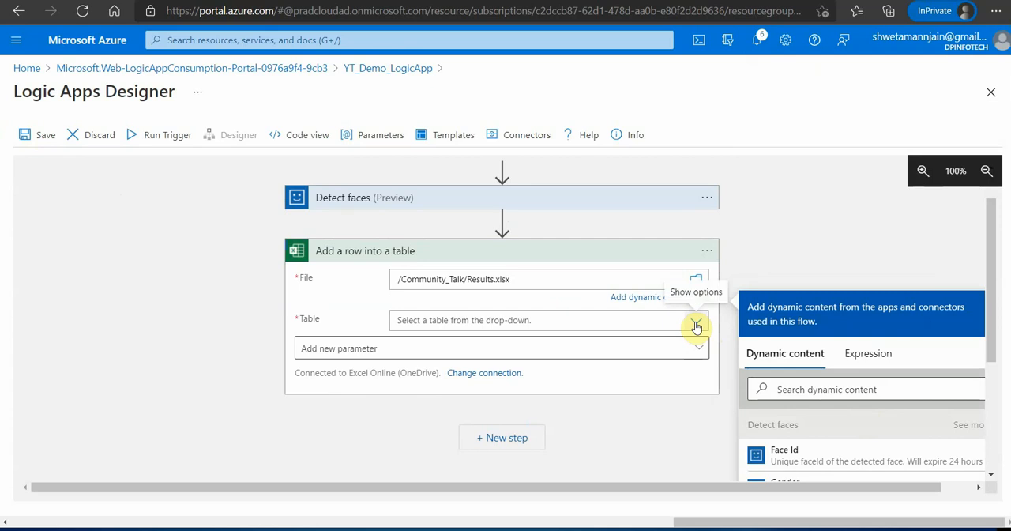
click(697, 326)
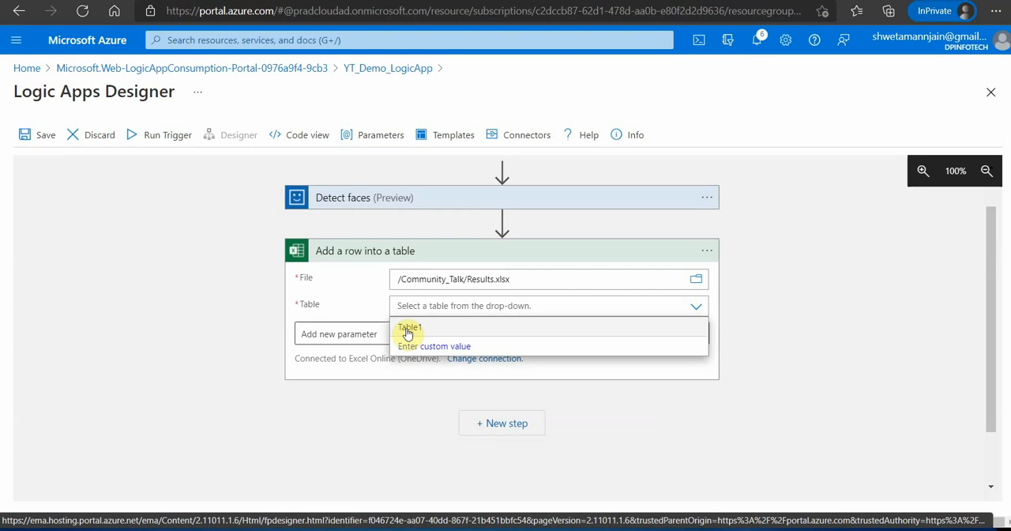
click(409, 330)
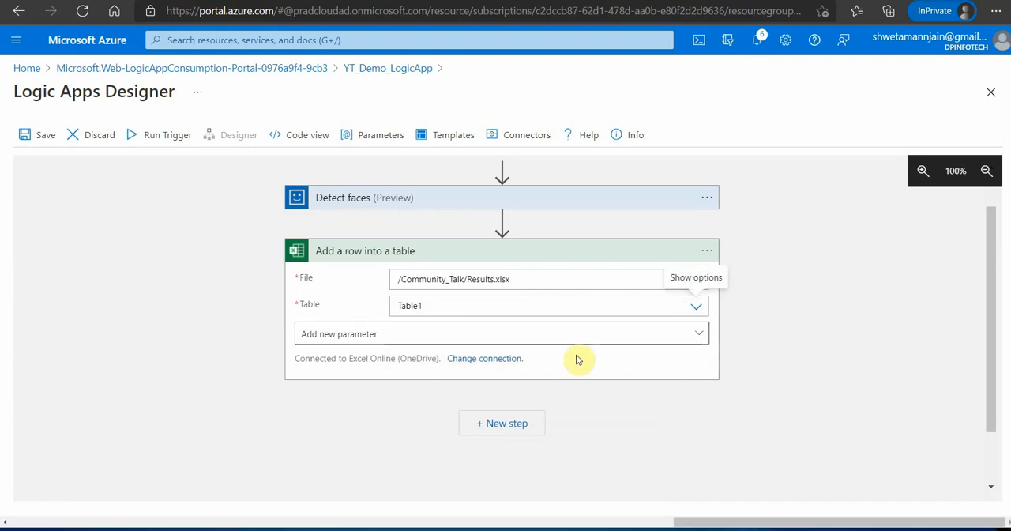
- Add the parameters Timestamp, FaceId, Gender and Smile to the "Add a row into a table" action
click(705, 340)
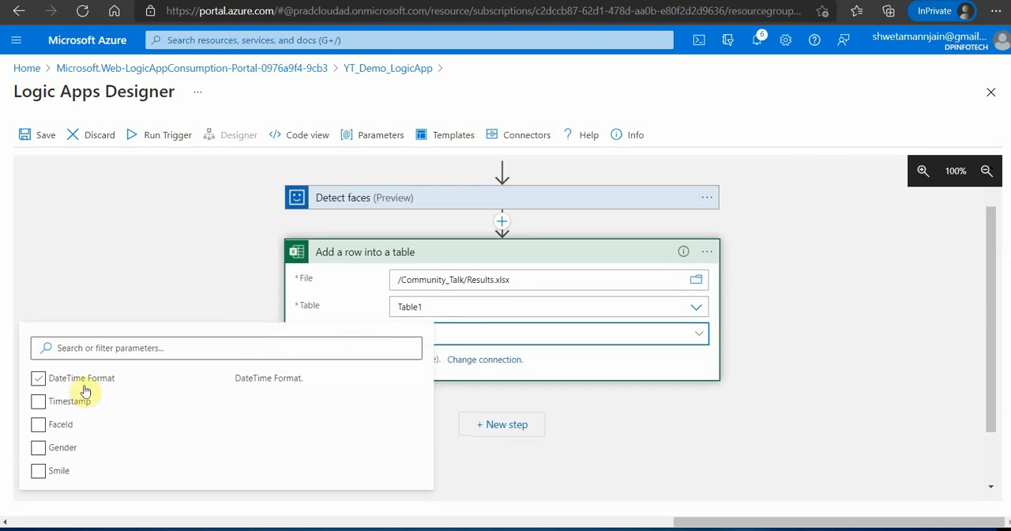
click(49, 421)
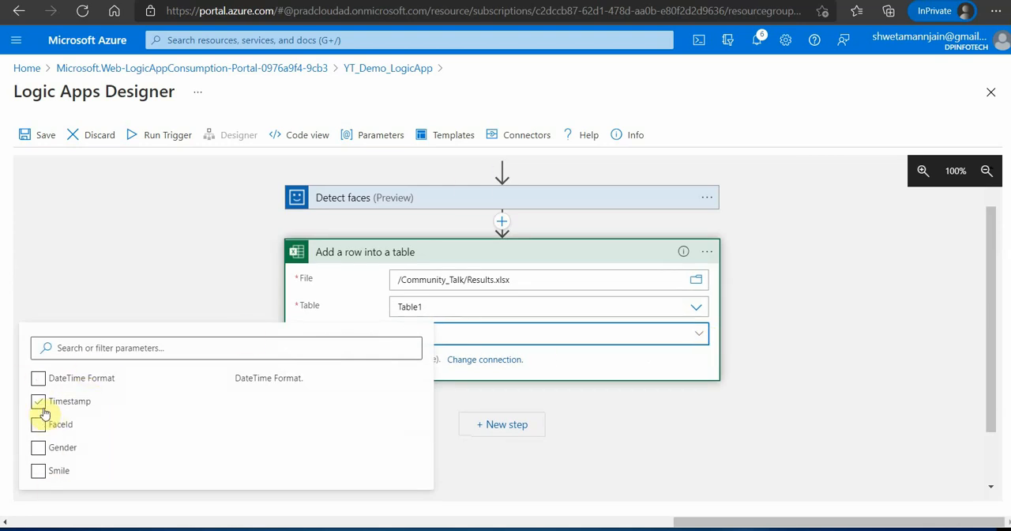
click(42, 406)
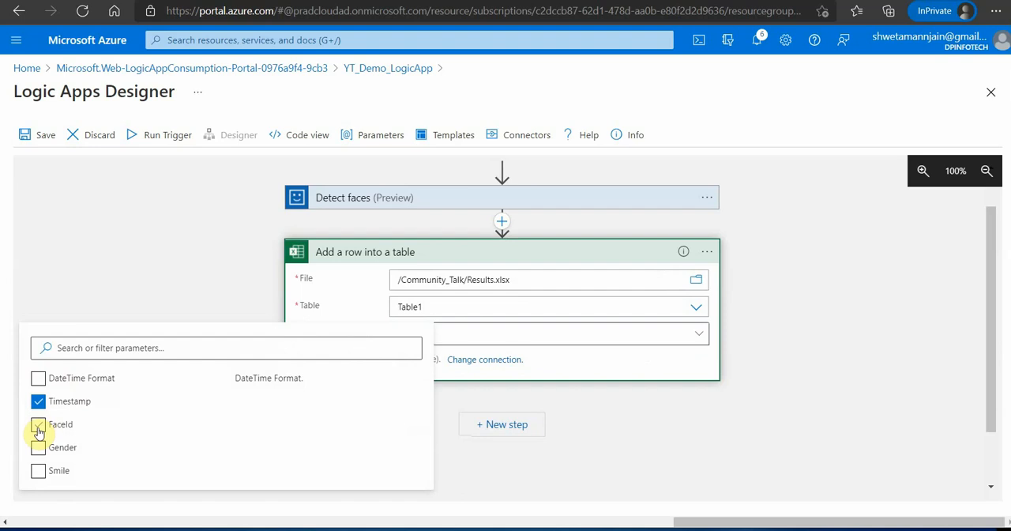
click(39, 429)
click(38, 447)
click(38, 470)
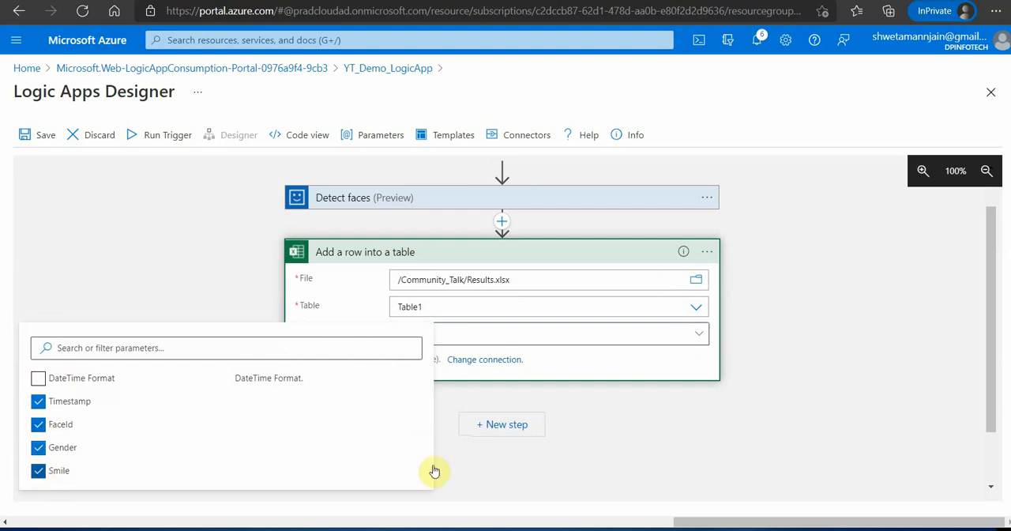
click(480, 465)
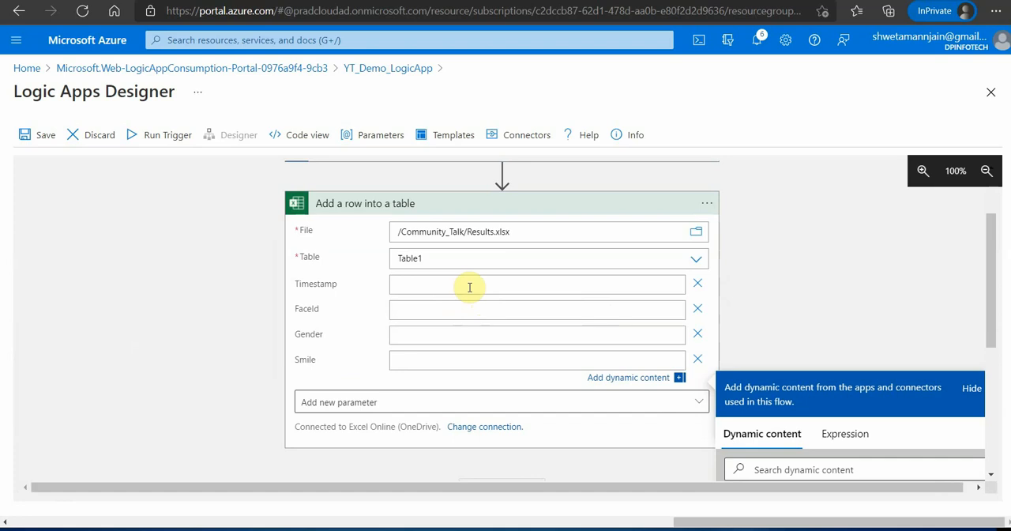
- Search the dynamic content for "last" and set Timestamp to List of Files LastModified
click(593, 284)
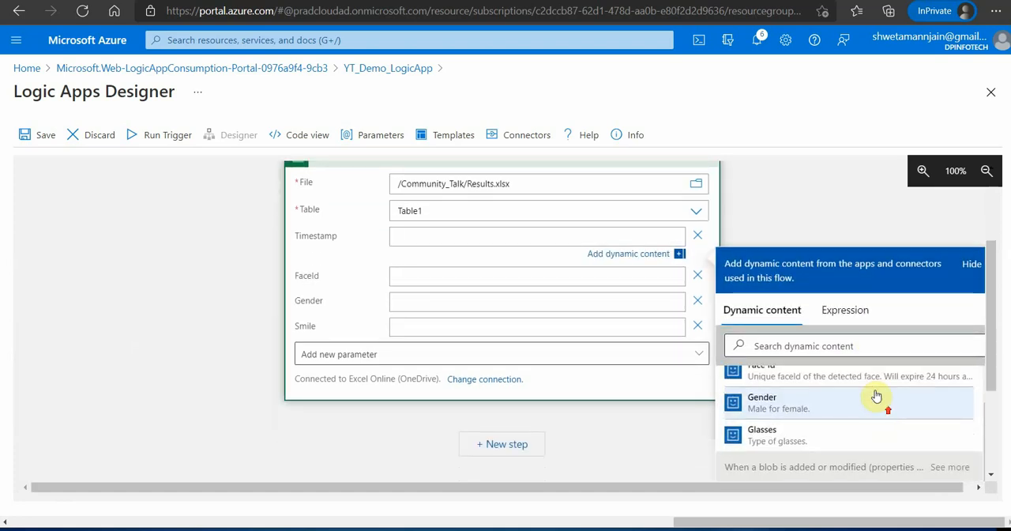
click(840, 345)
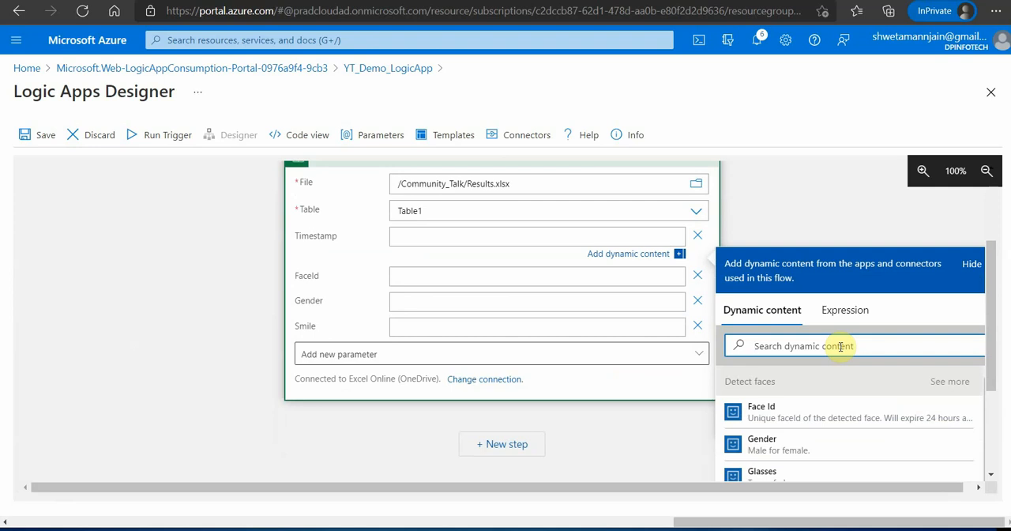
text(last)
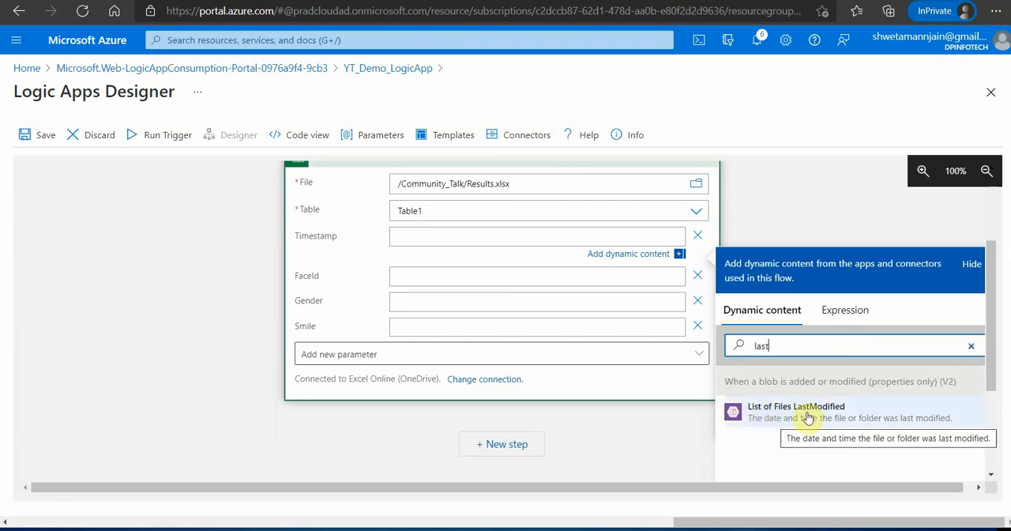
click(776, 425)
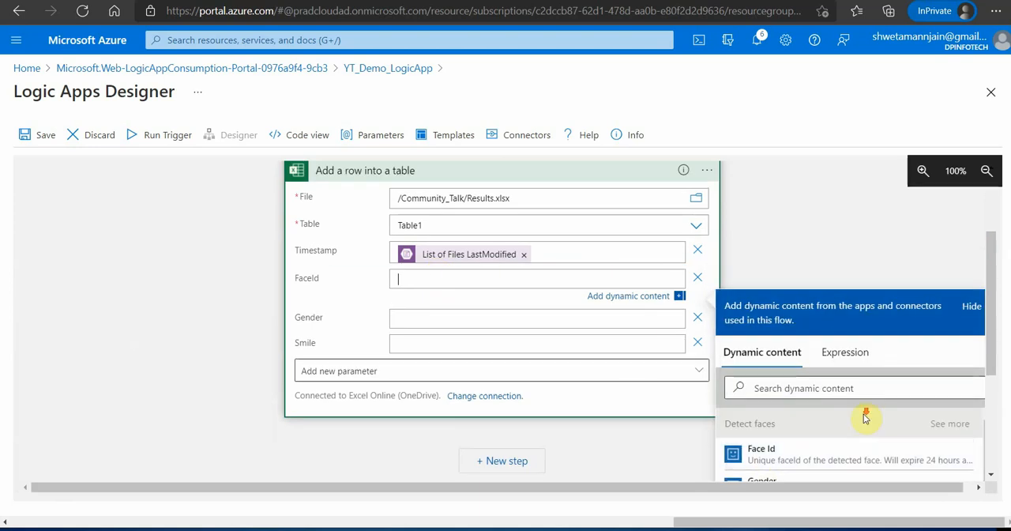
- Set FaceId to the Detect faces dynamic content Face Id, and Gender to the dynamic content Gender
scroll(837, 434, down, 2)
scroll(820, 439, up, 3)
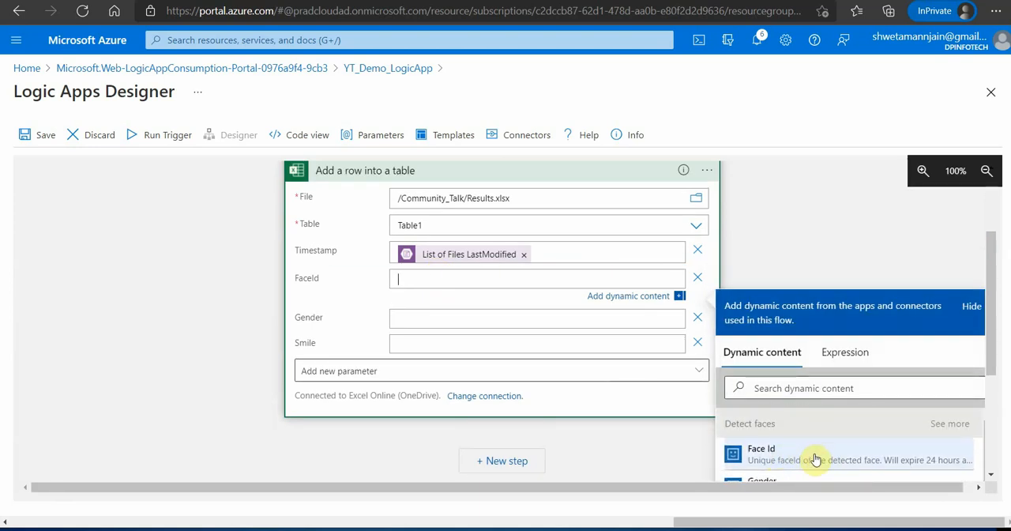
click(805, 458)
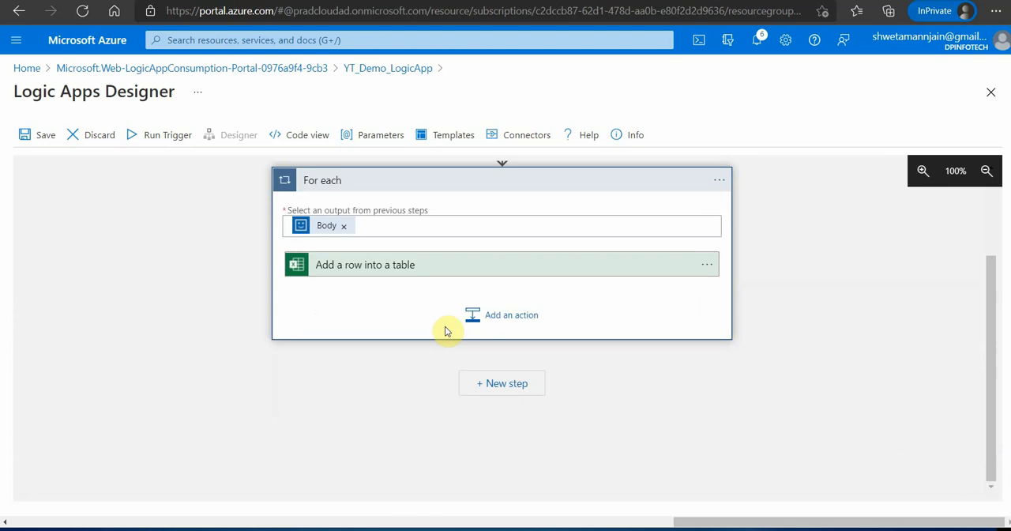
click(459, 272)
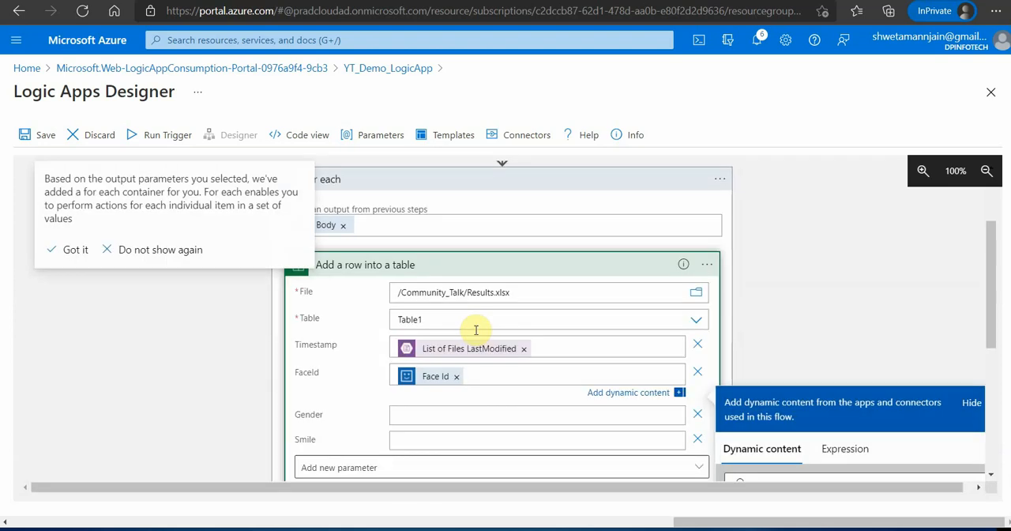
click(490, 413)
scroll(994, 425, down, 4)
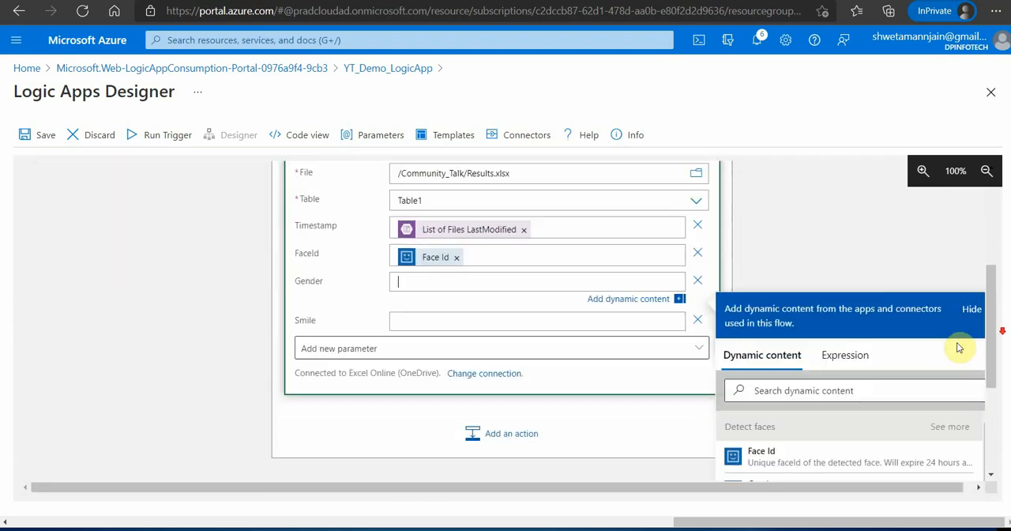
click(791, 437)
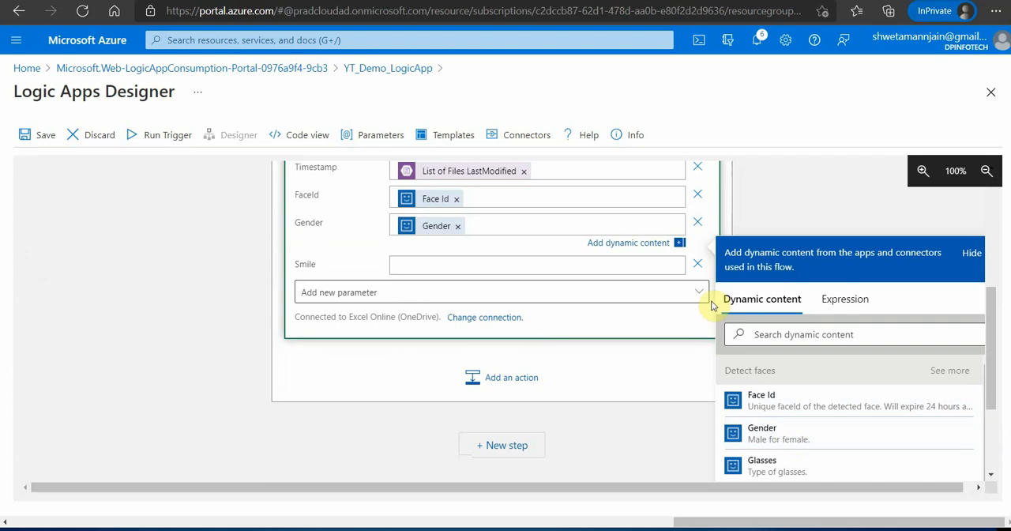
- Search the dynamic content for "smile" and set the Smile parameter to Smile from Detect faces
scroll(560, 279, up, 1)
click(463, 314)
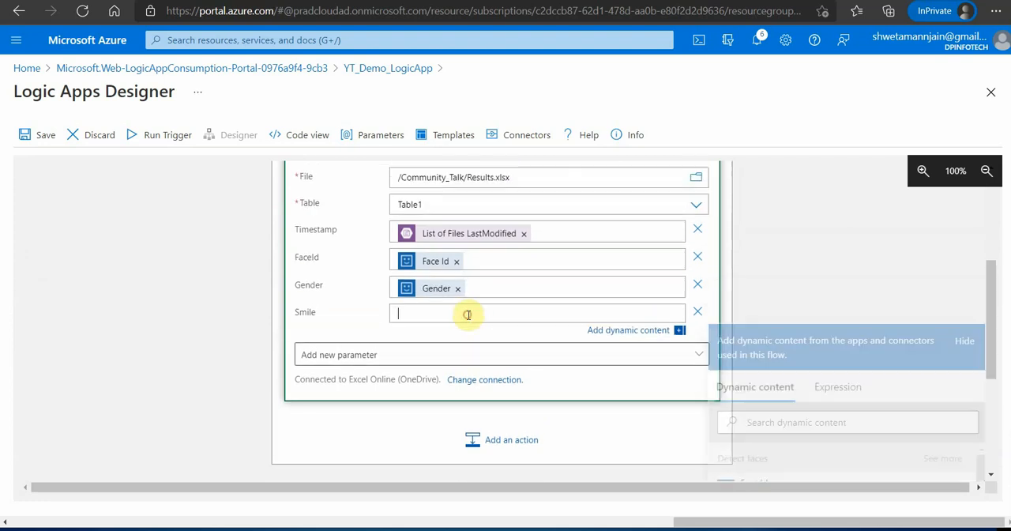
scroll(845, 444, down, 2)
scroll(843, 443, down, 2)
scroll(854, 395, up, 2)
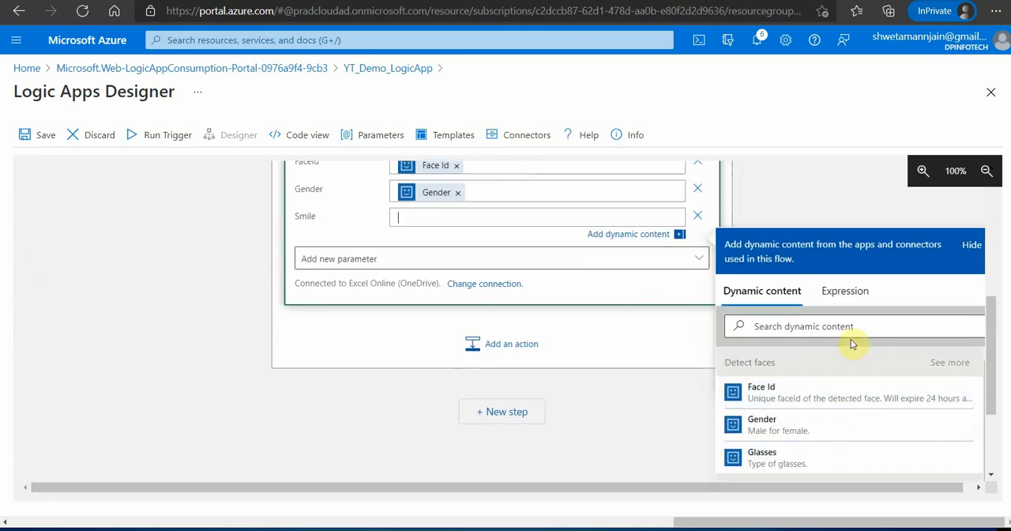
click(859, 328)
text(smile)
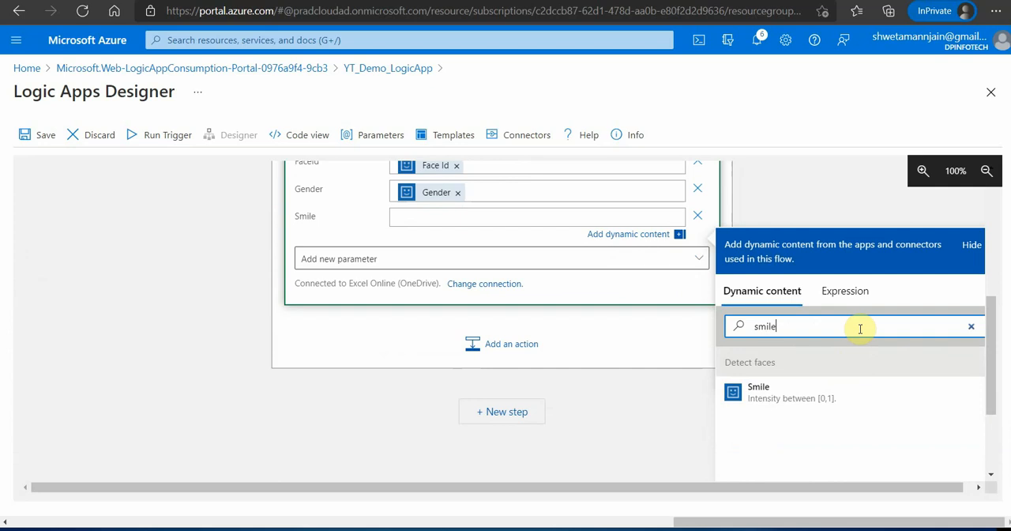
click(734, 392)
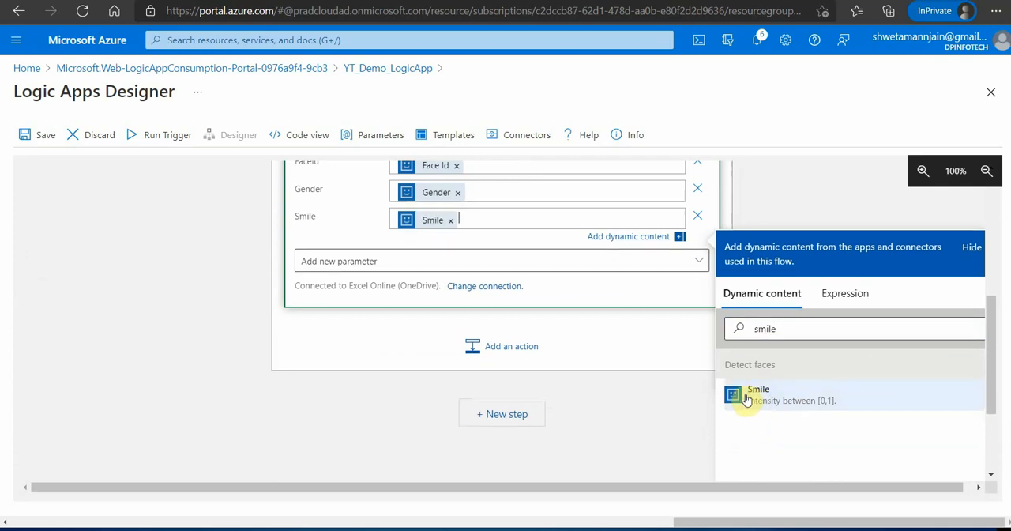
click(968, 338)
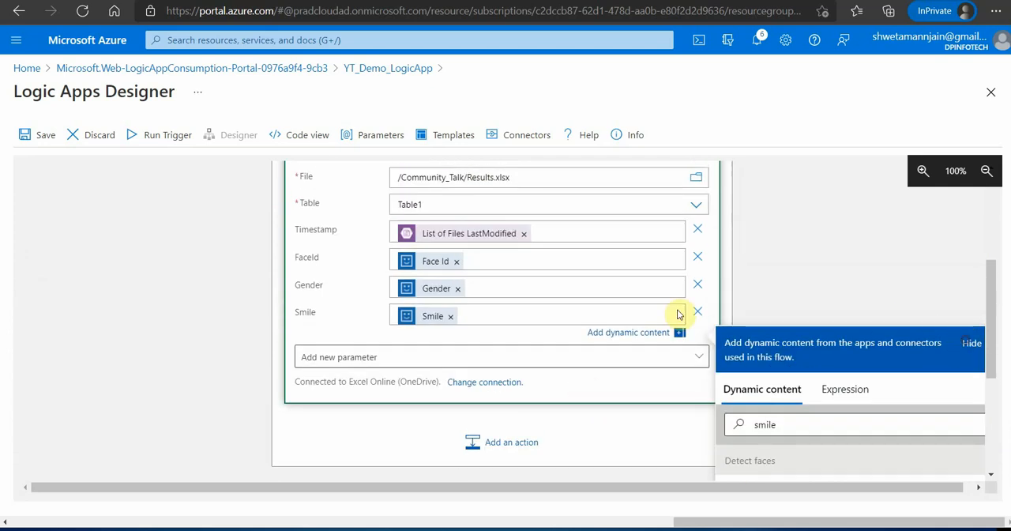
scroll(803, 309, up, 1)
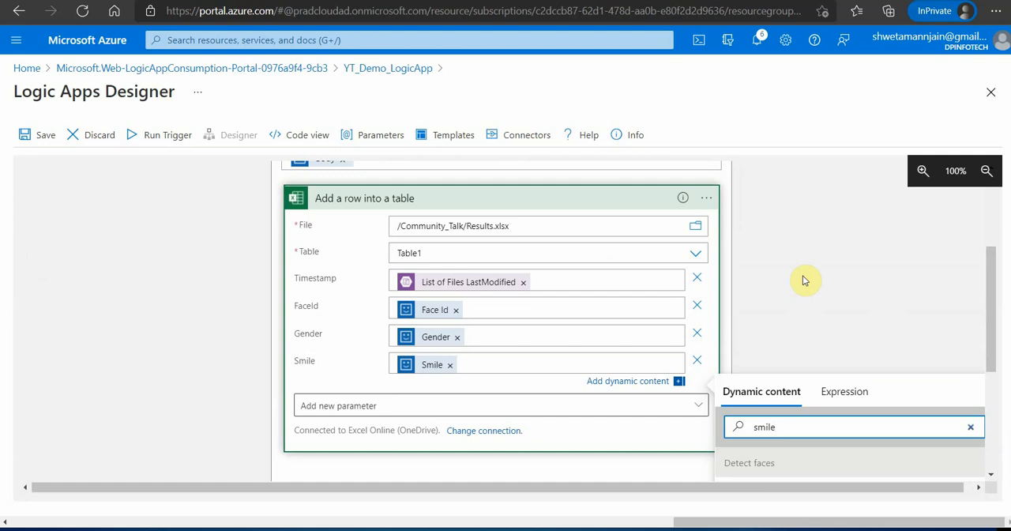
- Save the logic app workflow and return to the YT_Demo_LogicApp overview
scroll(637, 461, down, 2)
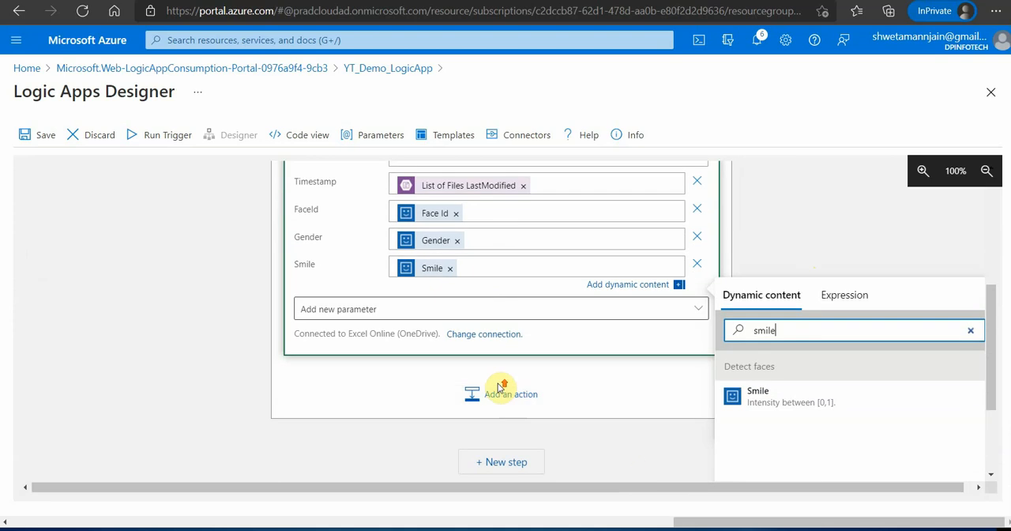
scroll(442, 379, up, 4)
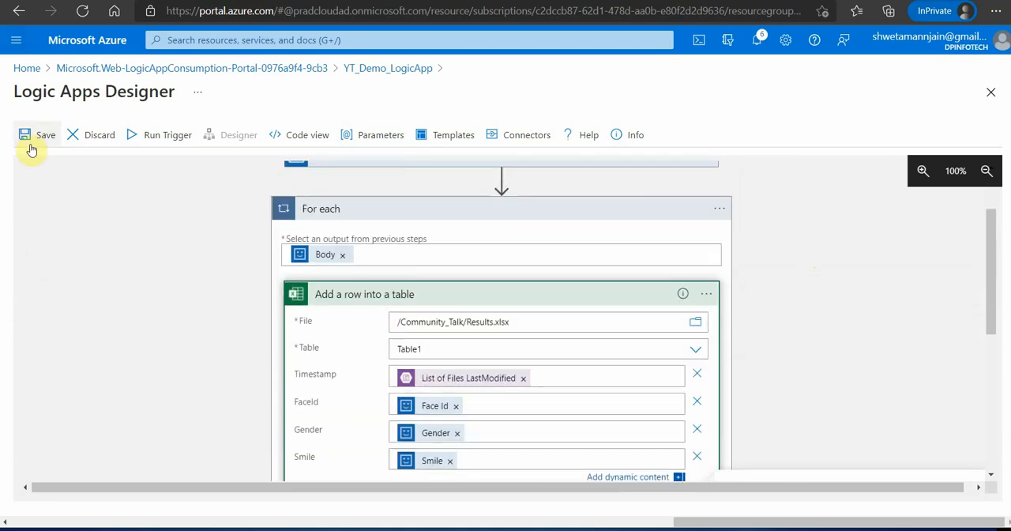
click(43, 141)
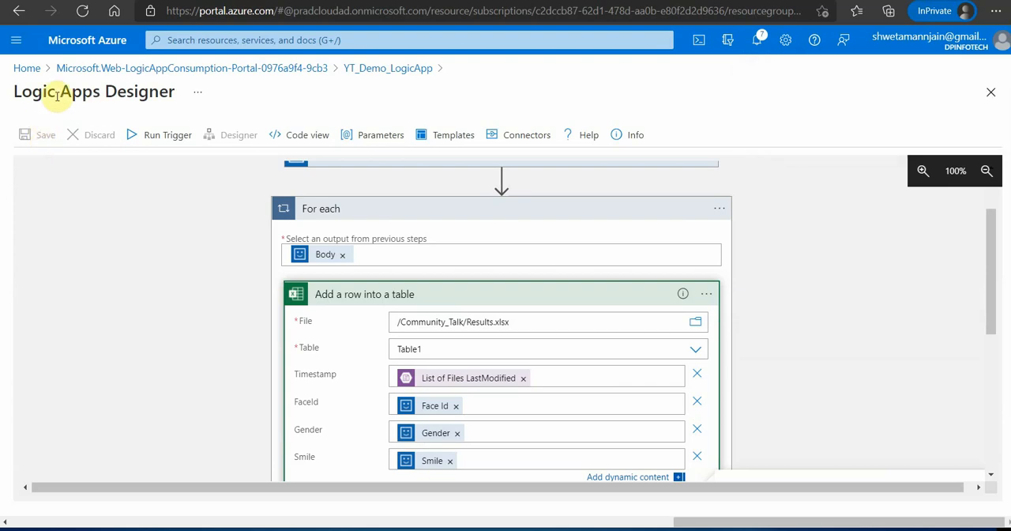
click(388, 69)
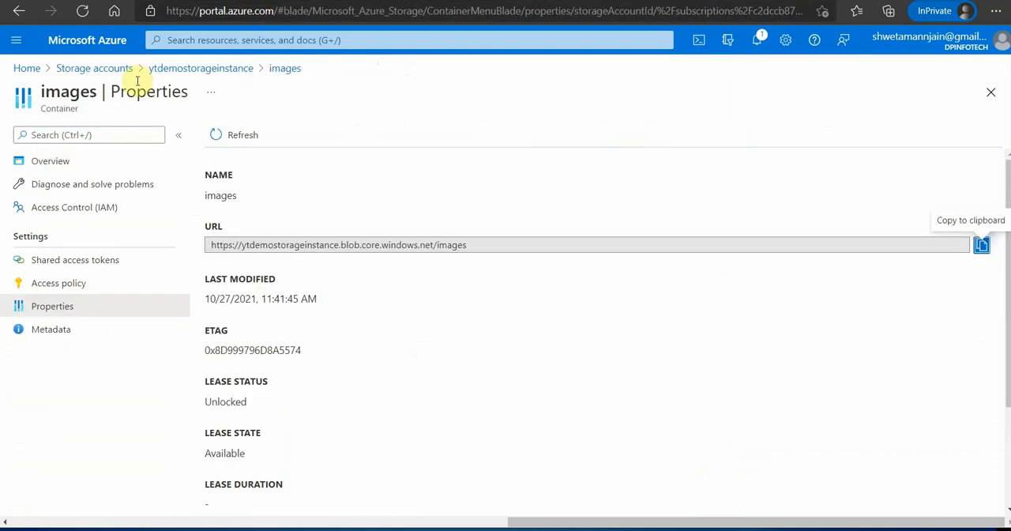
- Upload Kids.jpg from the Kindergarten folder to the images container in ytdemostorageinstance, overwriting the existing file
click(286, 69)
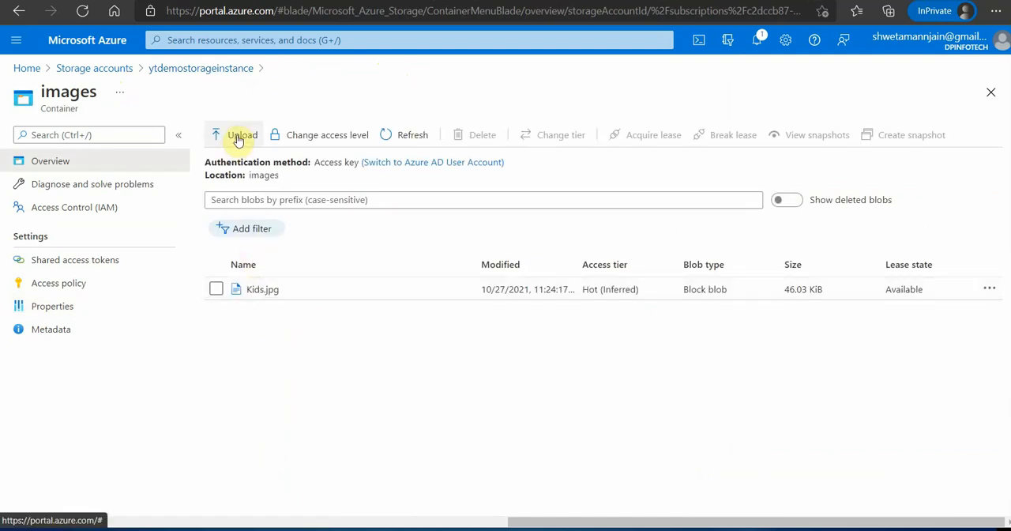
click(239, 139)
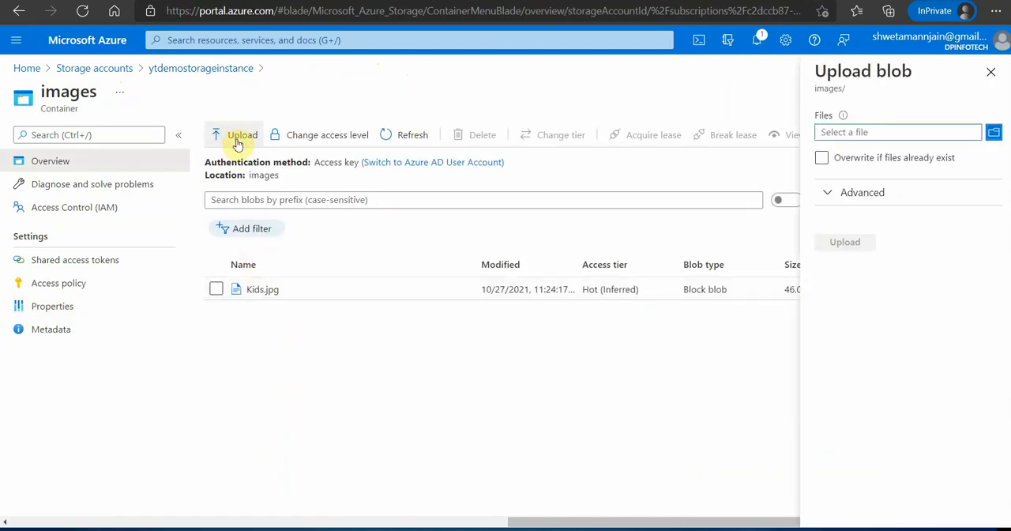
click(994, 136)
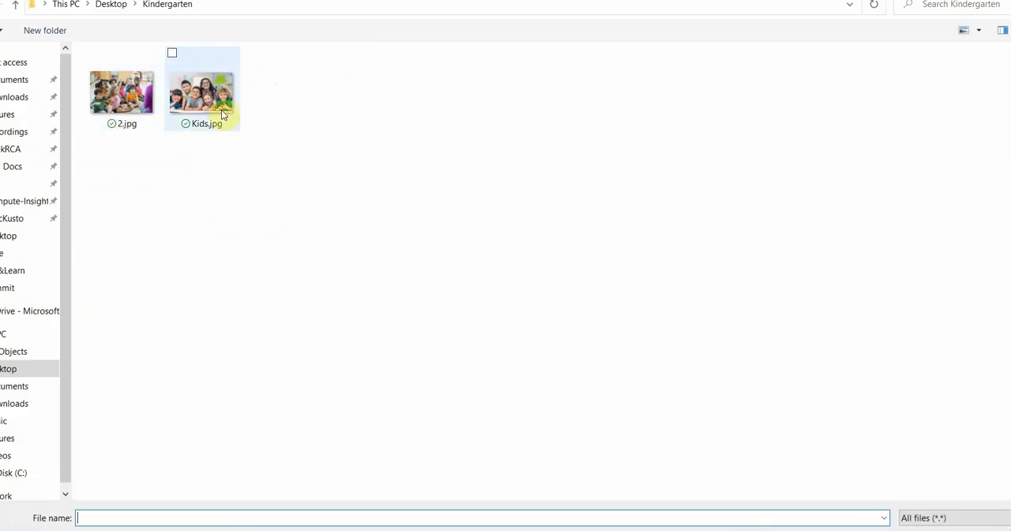
double_click(202, 98)
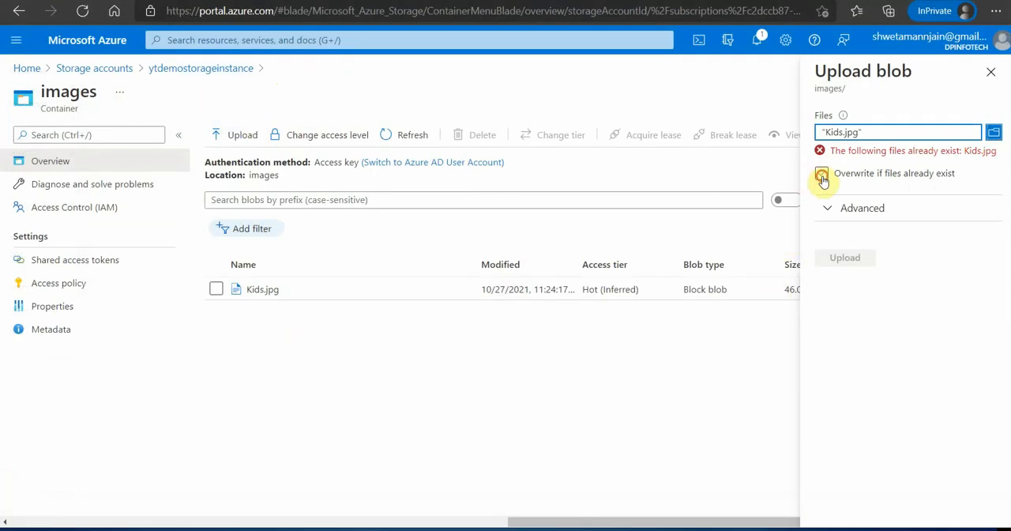
click(823, 175)
click(843, 243)
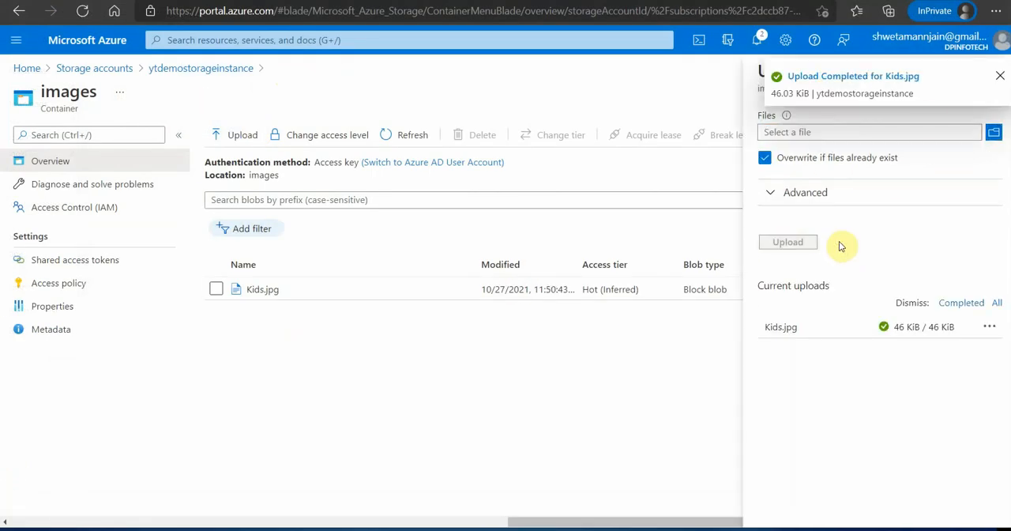
click(999, 77)
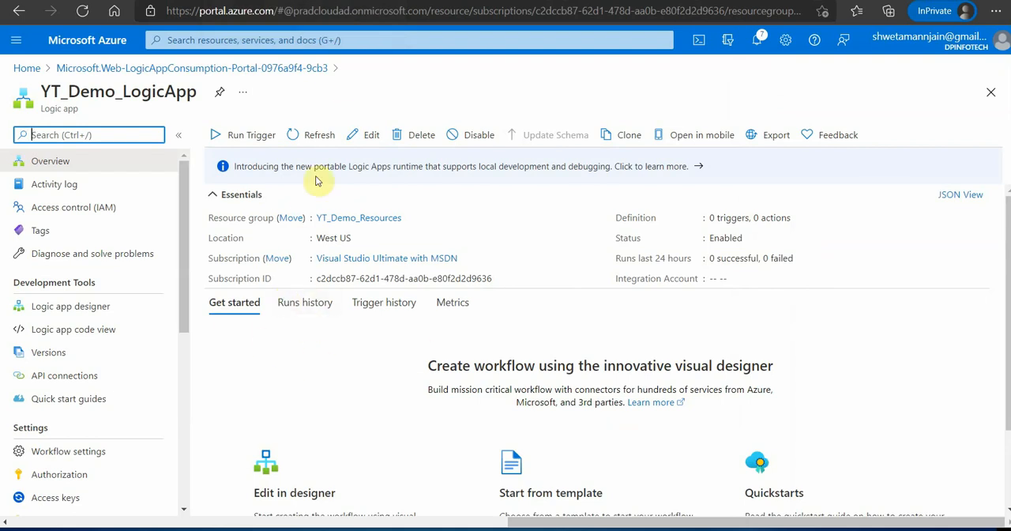
- Refresh the YT_Demo_LogicApp overview and show its runs history
click(310, 136)
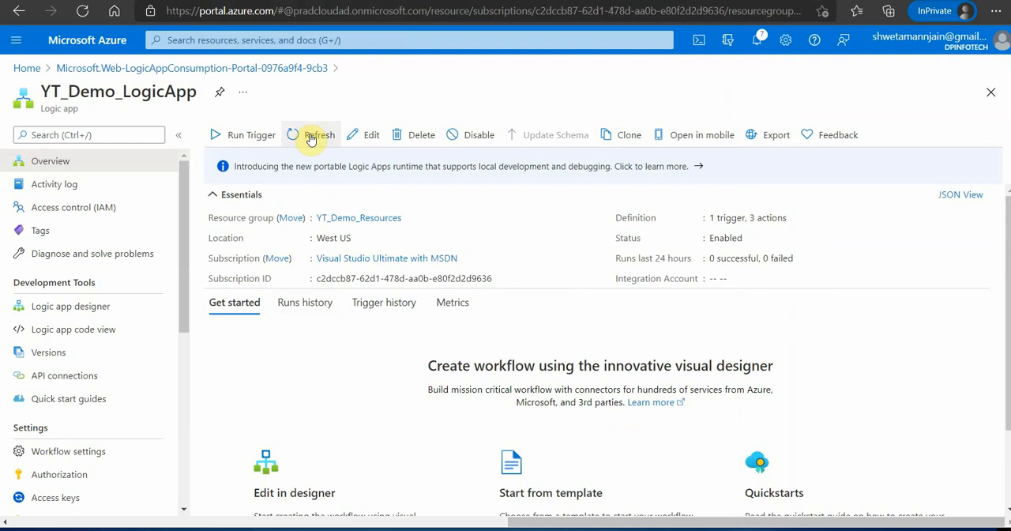
click(292, 301)
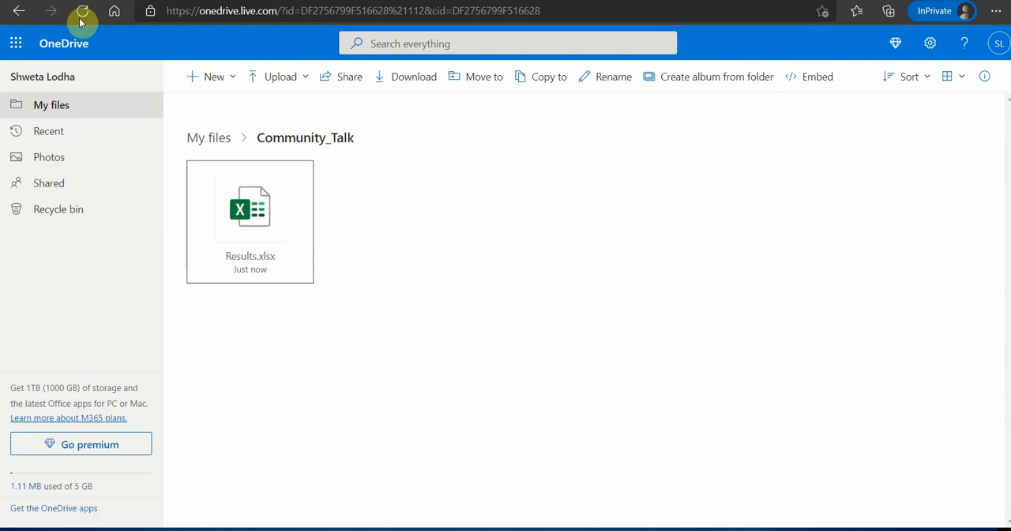
- Switch to OneDrive, reload the Community_Talk folder, and open Results.xlsx to examine the logged table rows
click(83, 14)
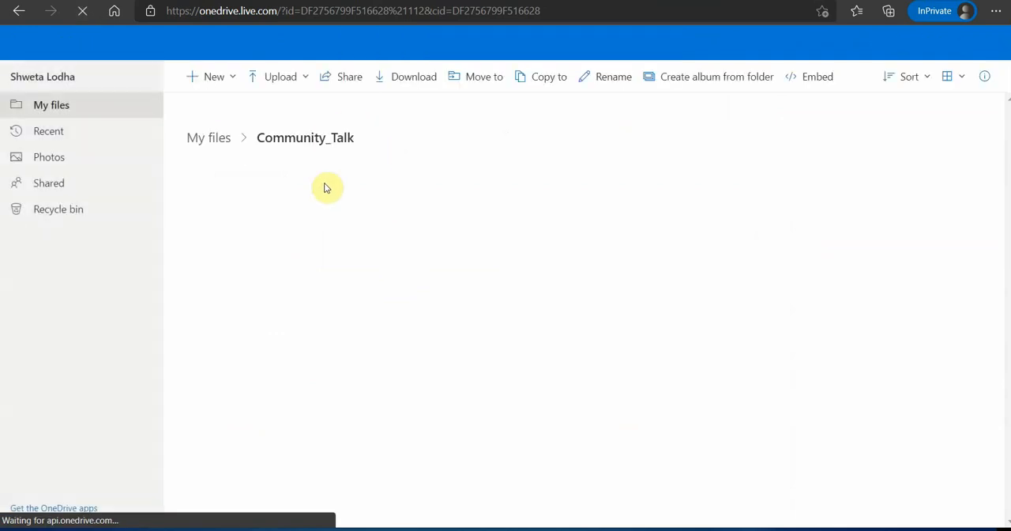
click(247, 220)
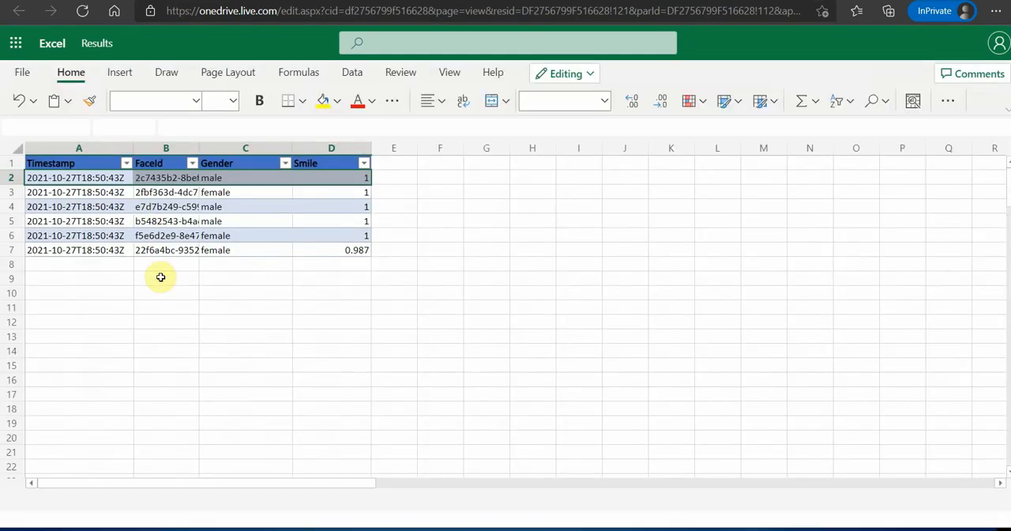
click(147, 316)
drag(104, 180, 366, 252)
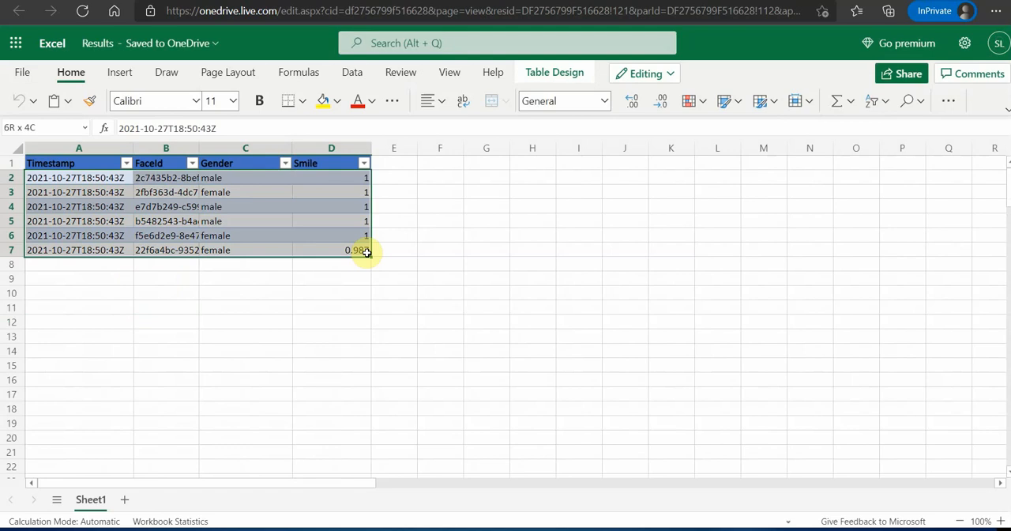
click(458, 286)
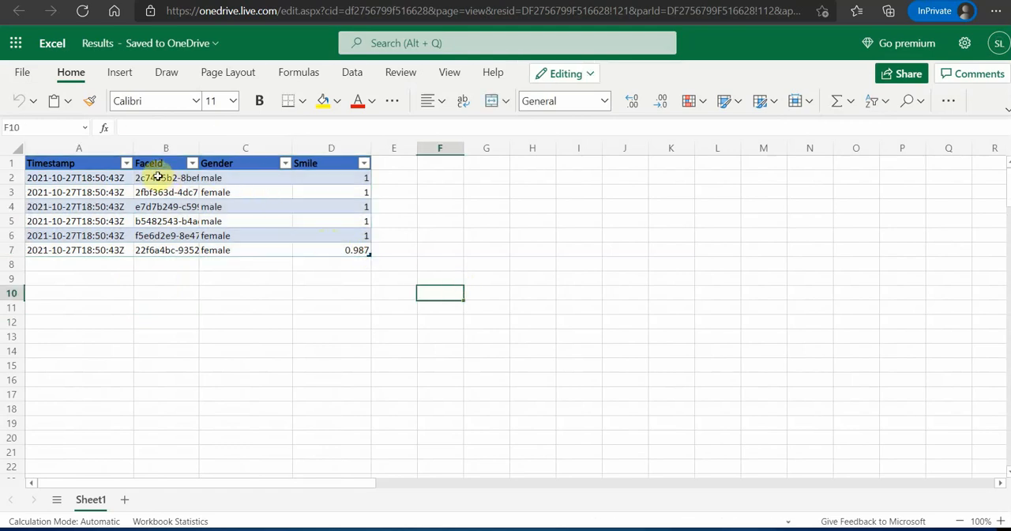
- Review the FaceId, Gender and Smile columns of the results table one after another
drag(158, 177, 162, 249)
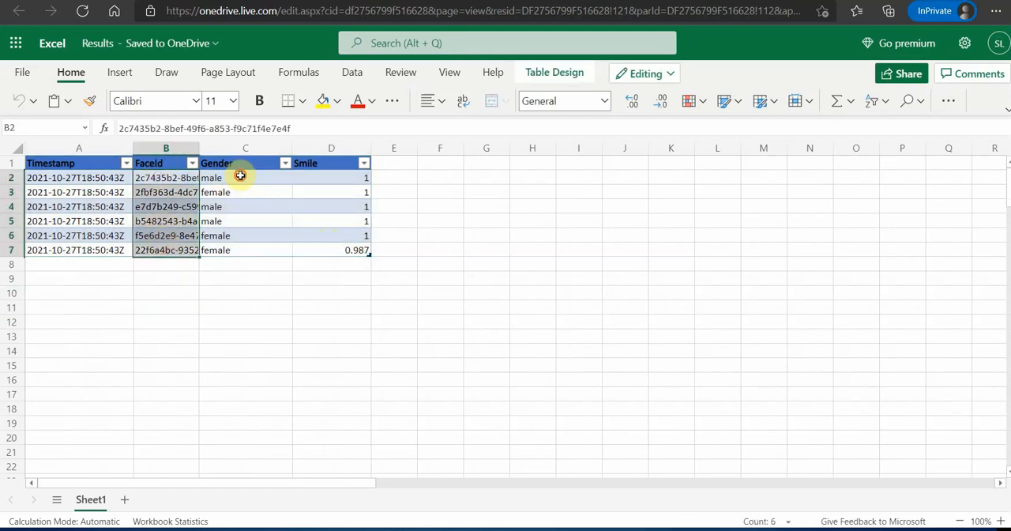
drag(240, 175, 240, 245)
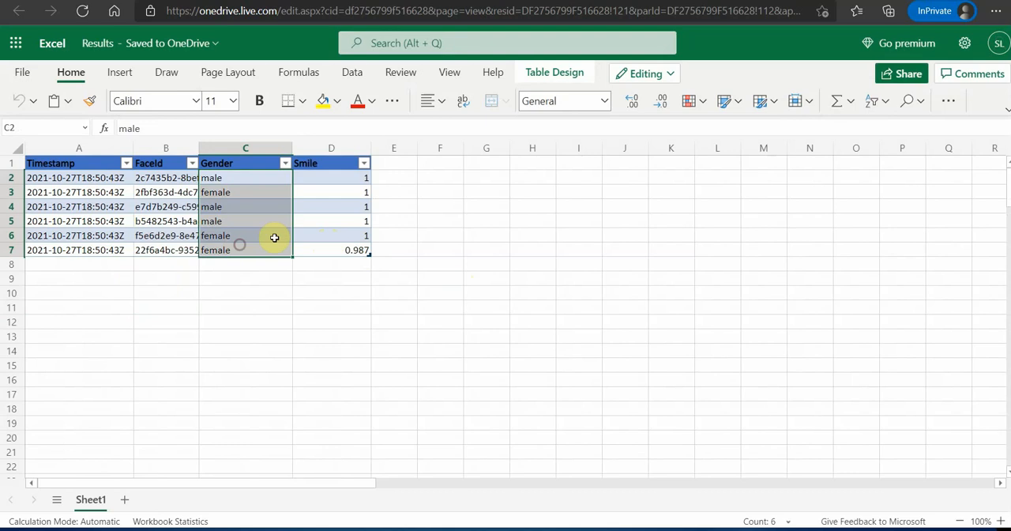
drag(334, 178, 350, 253)
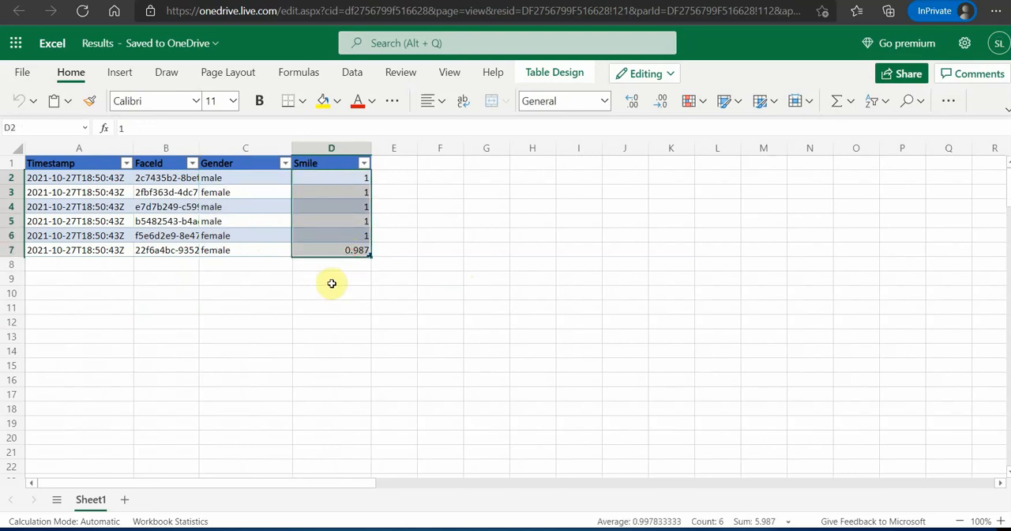
click(377, 291)
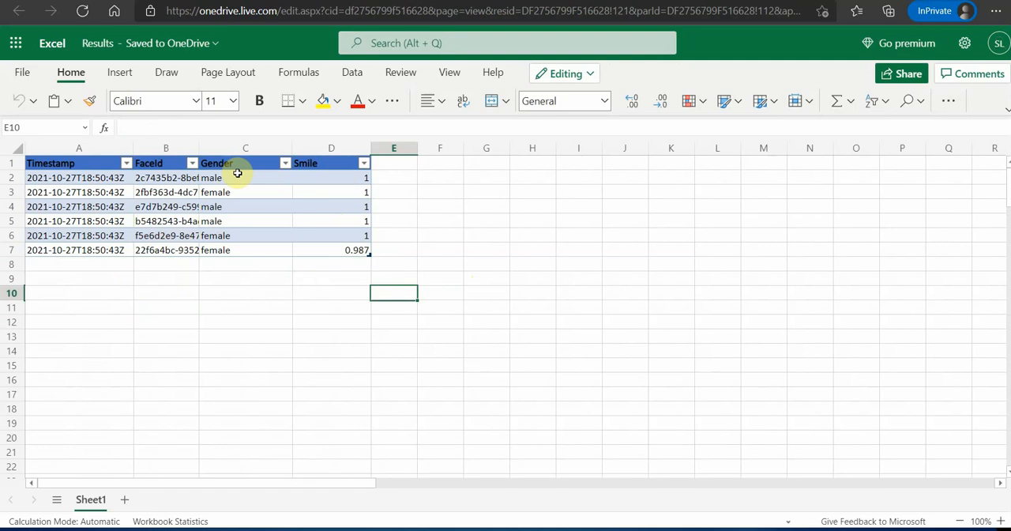
drag(348, 181, 358, 231)
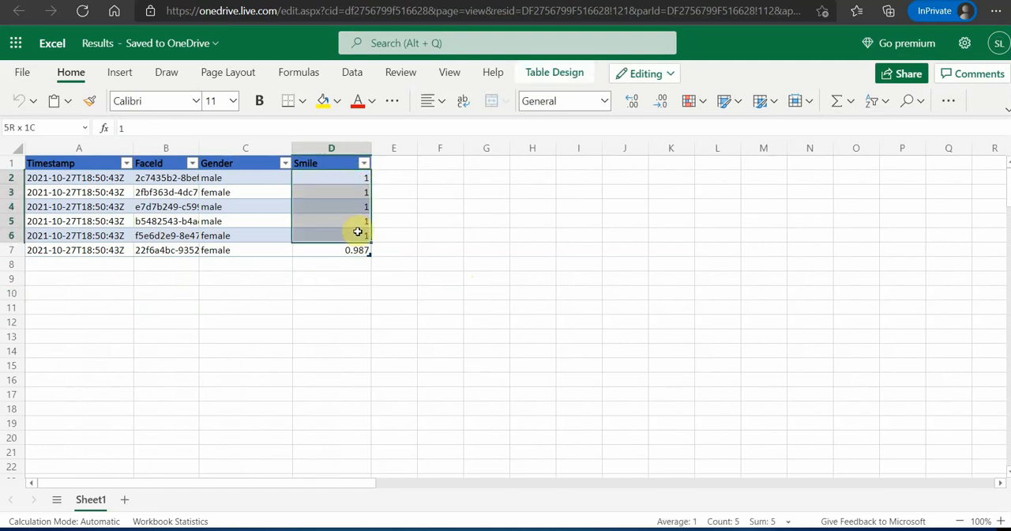
click(334, 251)
click(487, 277)
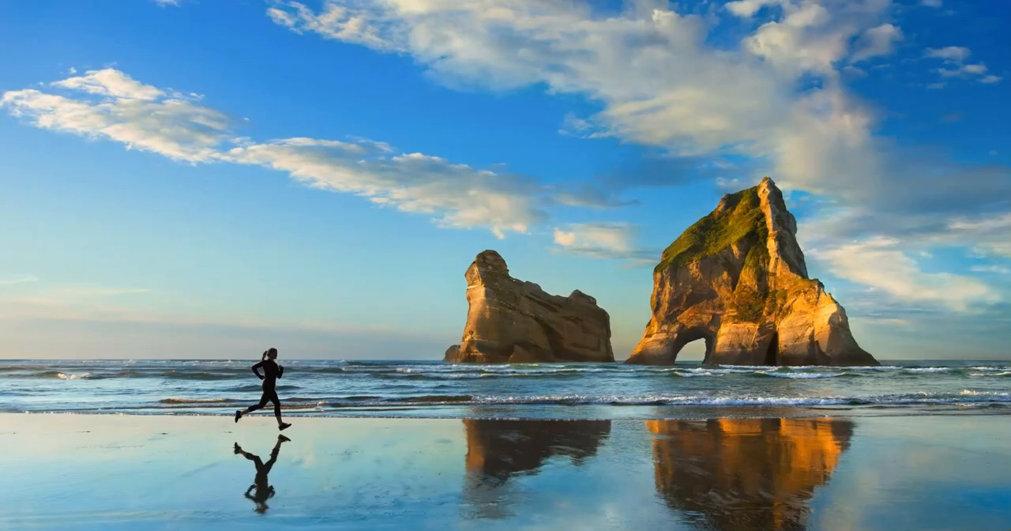
- Switch to File Explorer and open Kids.jpg from the Kindergarten folder on the Desktop
key(super+e)
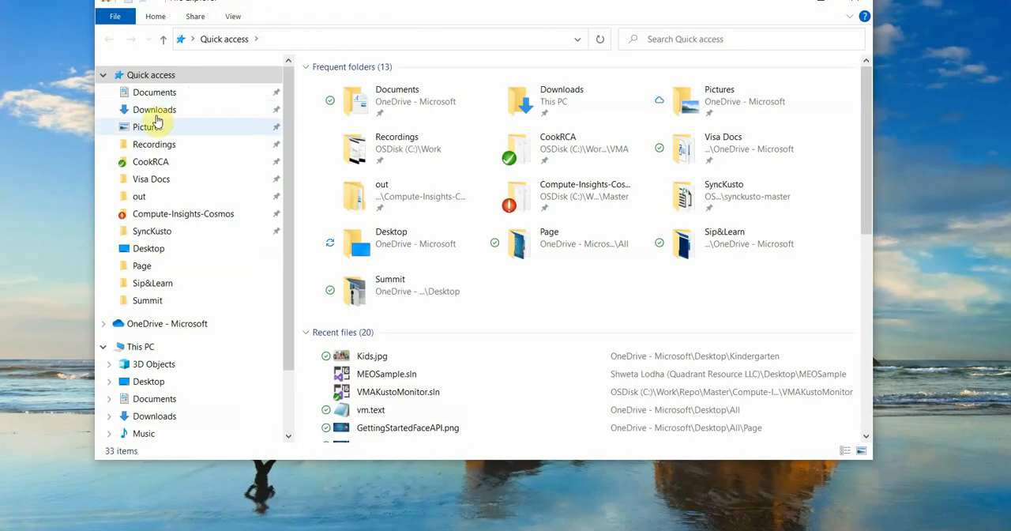
click(161, 382)
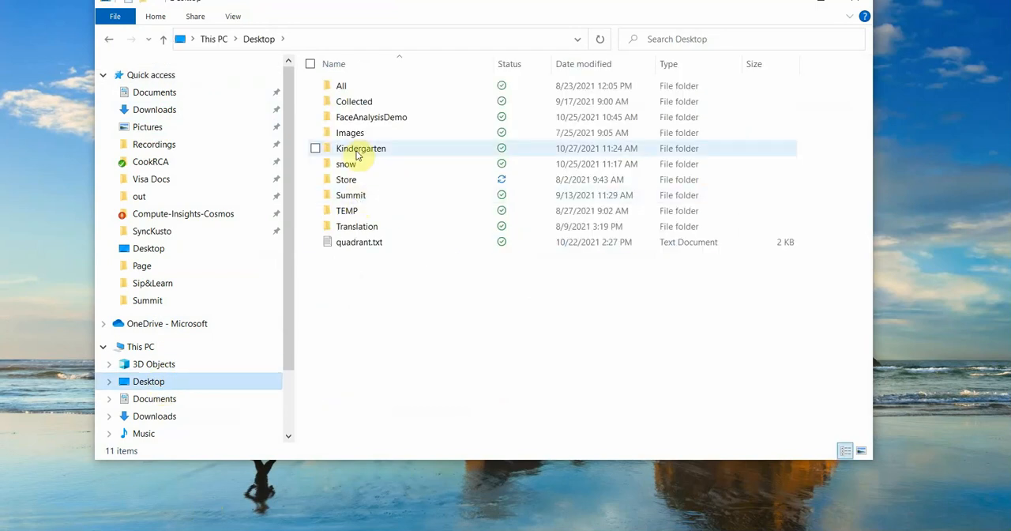
click(360, 150)
double_click(360, 150)
double_click(425, 105)
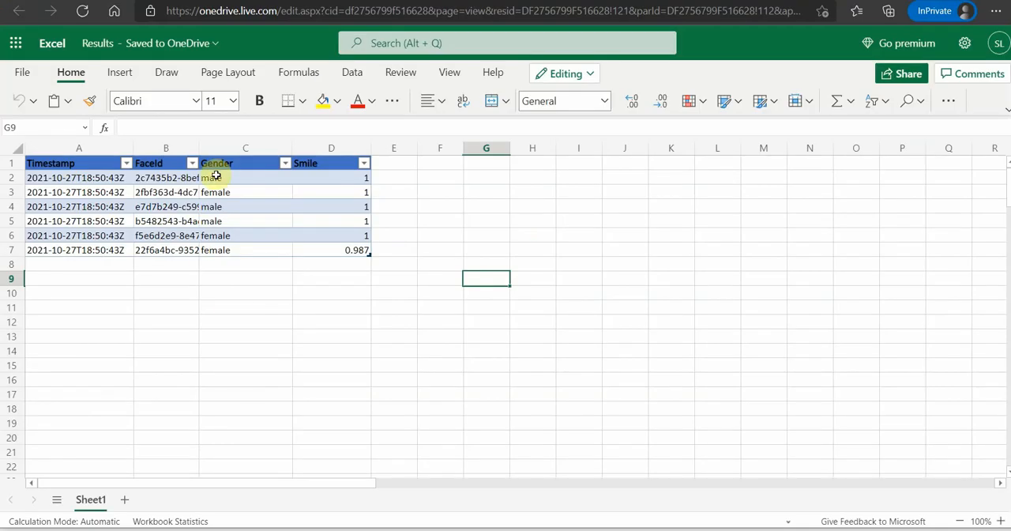
- Compare the Gender and Smile values in the Results workbook with the faces in the Kids.jpg photo
drag(221, 177, 356, 250)
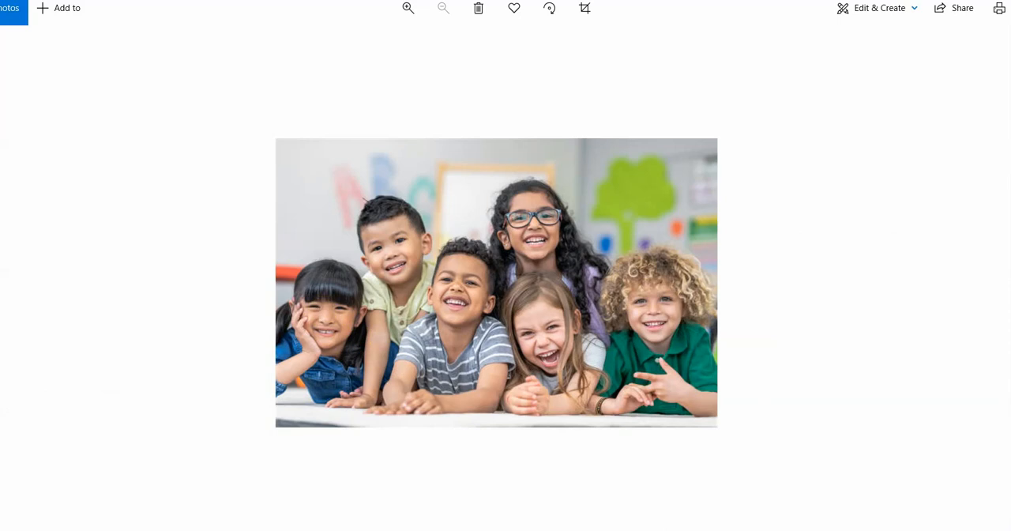
click(374, 521)
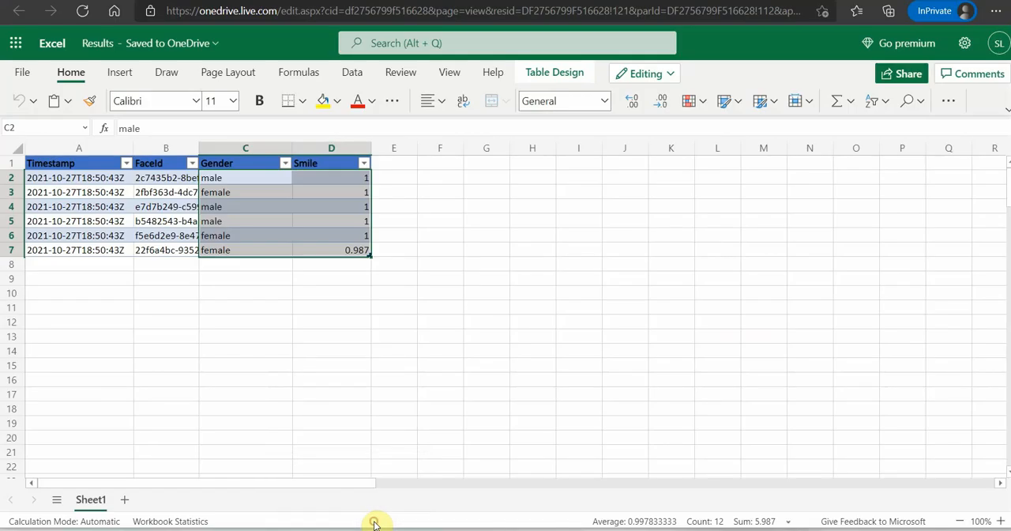
click(533, 370)
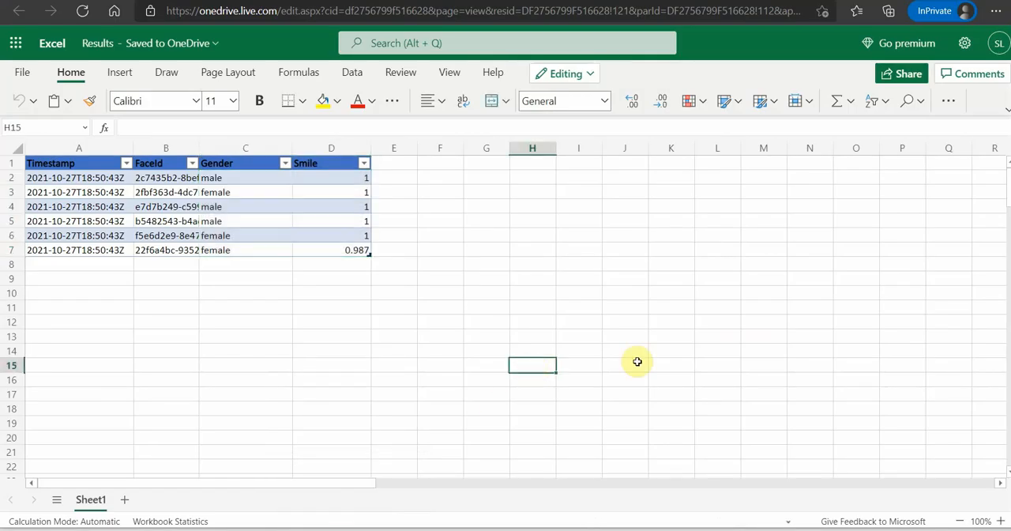